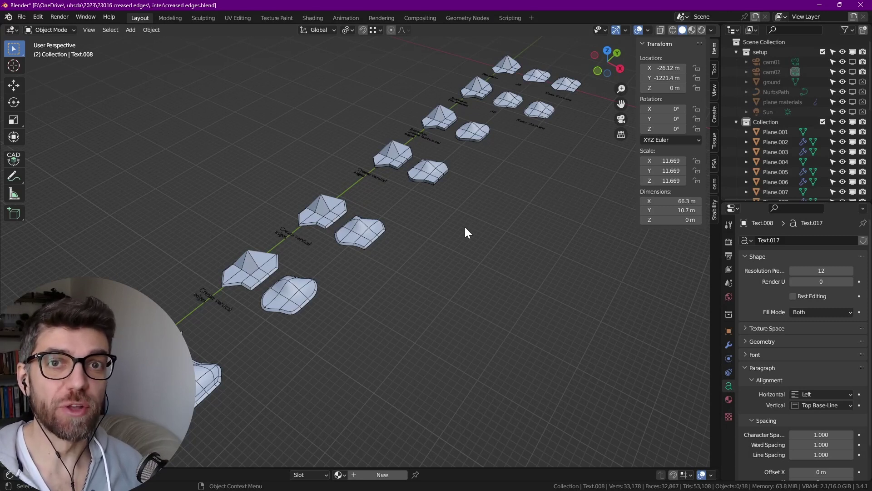
- Survey the rows of example meshes and their labels along the Y axis to compare the crease variants
{"action": "middle_click_drag", "start_coordinate": [466, 214], "coordinate": [530, 137]}
{"action": "scroll", "coordinate": [515, 209], "scroll_direction": "up", "scroll_amount": 2}
{"action": "scroll", "coordinate": [514, 209], "scroll_direction": "up", "scroll_amount": 2}
{"action": "scroll", "coordinate": [453, 250], "scroll_direction": "down", "scroll_amount": 5}
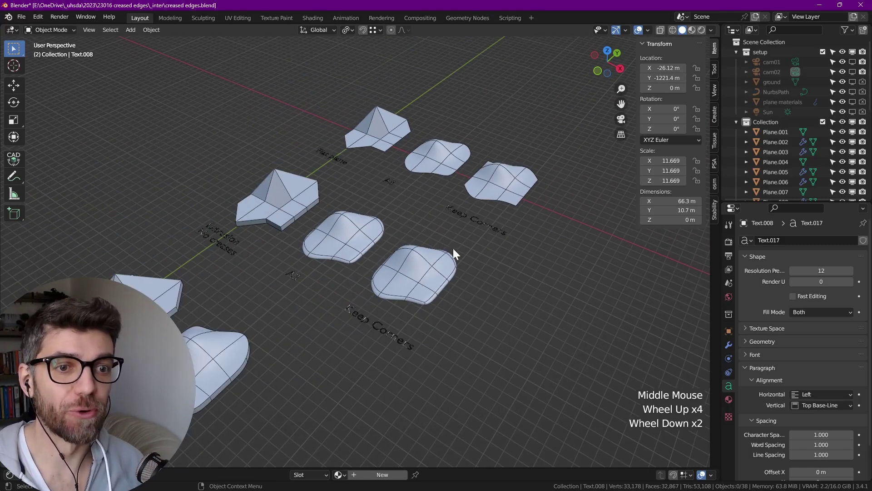
{"action": "middle_click_drag", "start_coordinate": [317, 318], "coordinate": [358, 279], "text": "shift"}
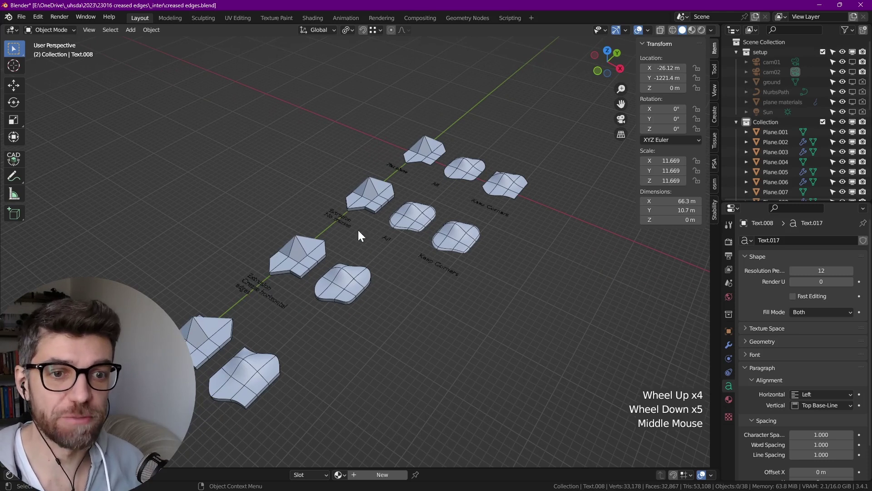
{"action": "middle_click_drag", "start_coordinate": [359, 228], "coordinate": [347, 298], "text": "shift"}
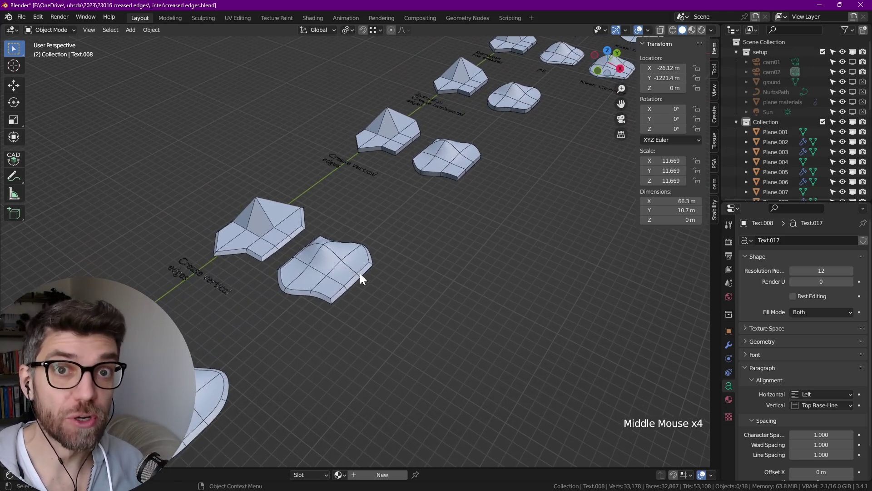
{"action": "scroll", "coordinate": [375, 249], "scroll_direction": "down", "scroll_amount": 2}
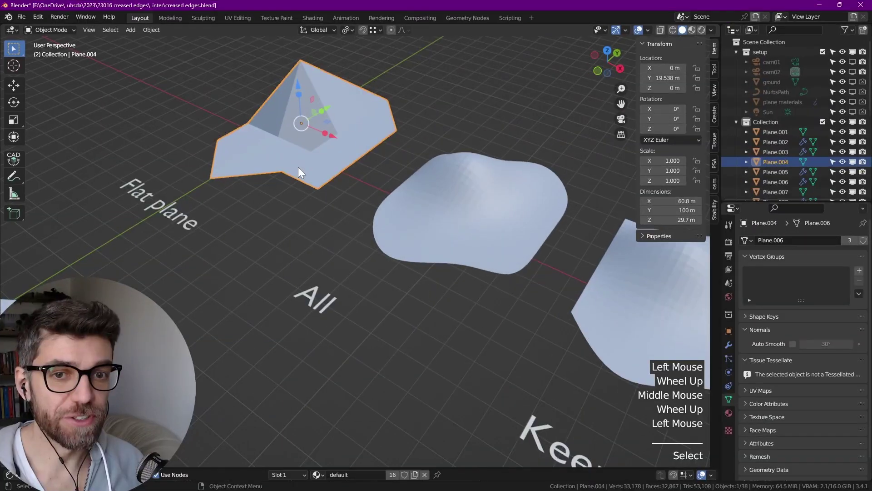
- Examine the topology of the "Flat plane" base mesh in Edit Mode and return to Object Mode
{"action": "scroll", "coordinate": [295, 169], "scroll_direction": "down", "scroll_amount": 2}
{"action": "middle_click_drag", "start_coordinate": [293, 170], "coordinate": [391, 236]}
{"action": "key", "text": "Tab"}
{"action": "scroll", "coordinate": [311, 204], "scroll_direction": "up", "scroll_amount": 3}
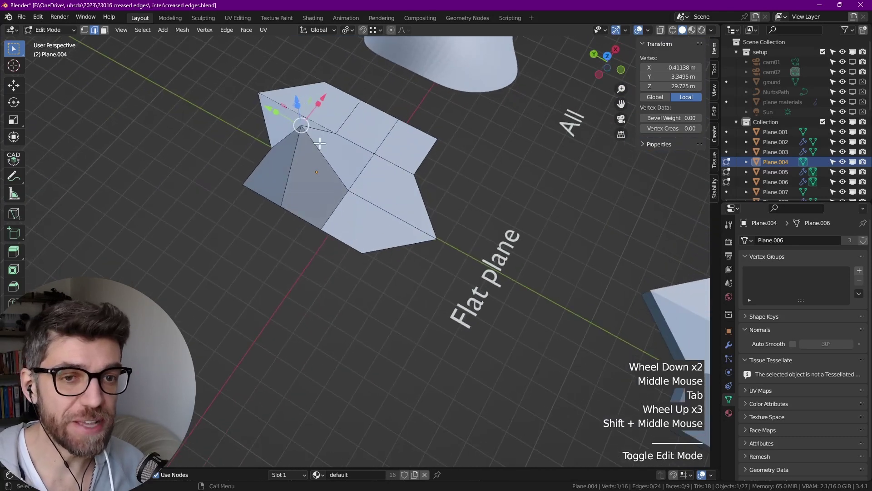
{"action": "scroll", "coordinate": [320, 143], "scroll_direction": "up", "scroll_amount": 2}
{"action": "scroll", "coordinate": [314, 132], "scroll_direction": "down", "scroll_amount": 2}
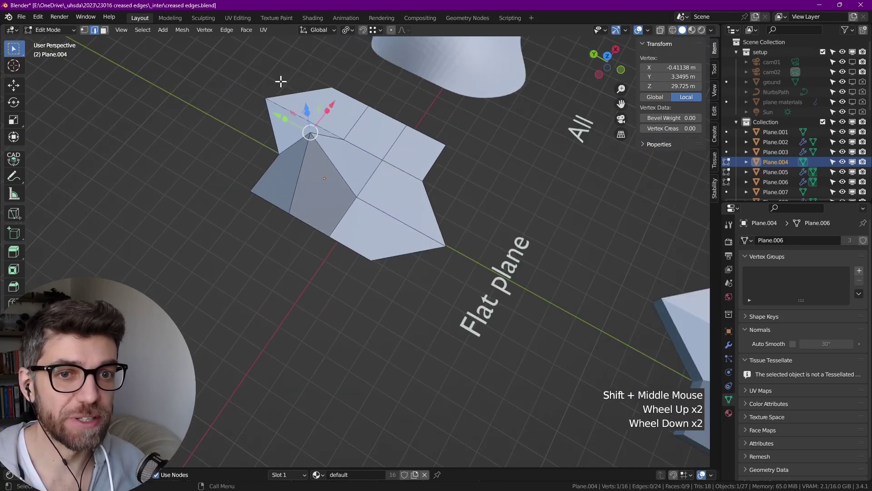
{"action": "scroll", "coordinate": [318, 101], "scroll_direction": "down", "scroll_amount": 2}
{"action": "middle_click_drag", "start_coordinate": [319, 101], "coordinate": [342, 145]}
{"action": "key", "text": "Tab"}
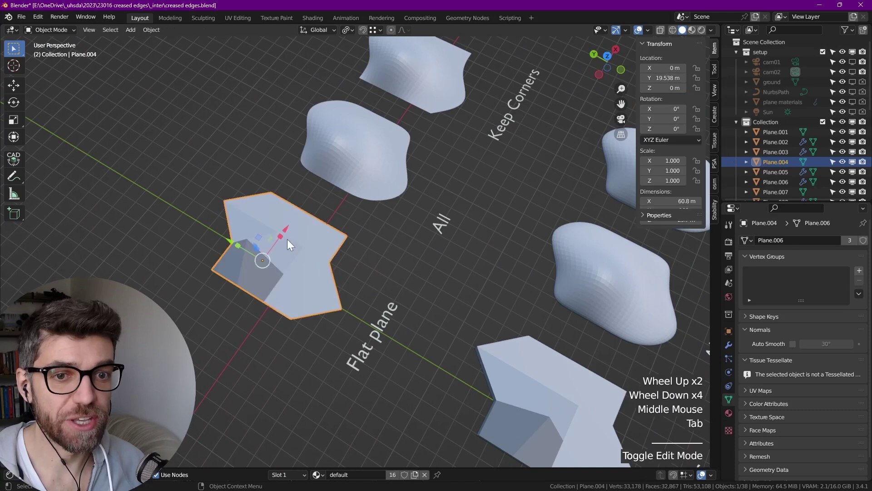
- Select the smoothed "All" copy of the flat plane and view its row from the top
{"action": "left_click", "coordinate": [353, 146]}
{"action": "scroll", "coordinate": [362, 129], "scroll_direction": "up", "scroll_amount": 1}
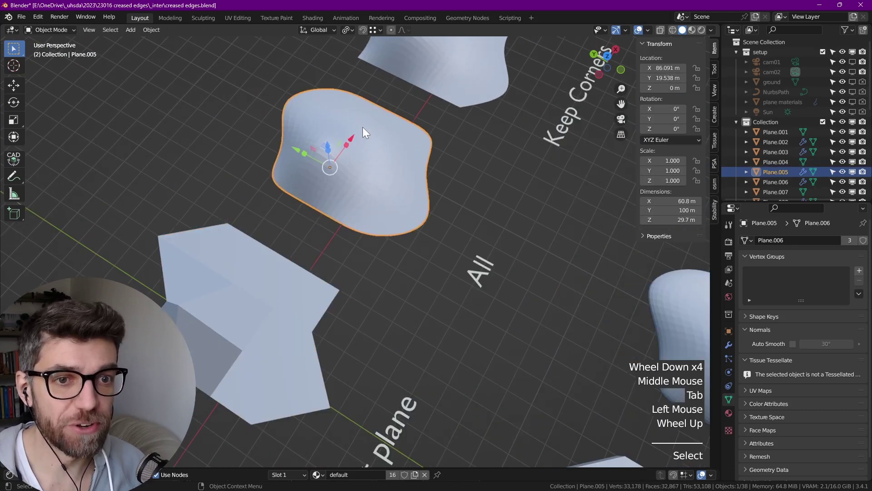
{"action": "middle_click_drag", "start_coordinate": [362, 127], "coordinate": [359, 165]}
{"action": "key", "text": "grave"}
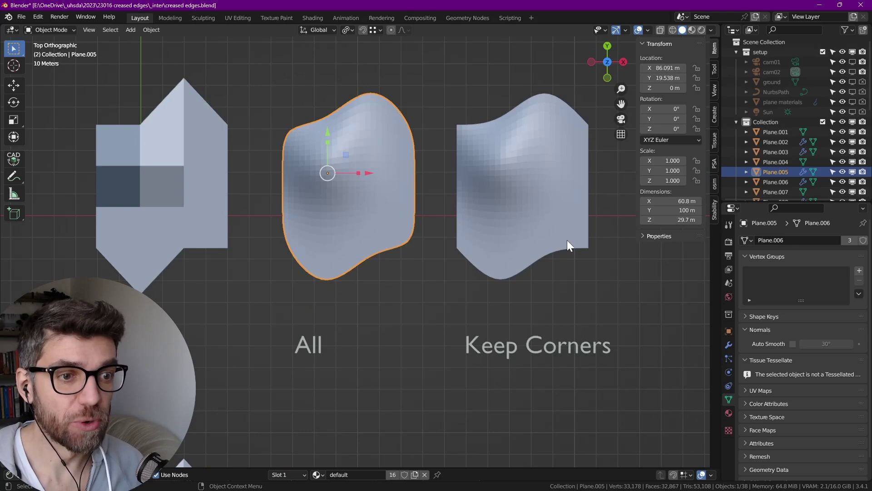
- Select the flat plane's "Keep Corners" copy and show its Subdivision modifier's Advanced settings in an enlarged properties area
{"action": "left_click", "coordinate": [583, 232]}
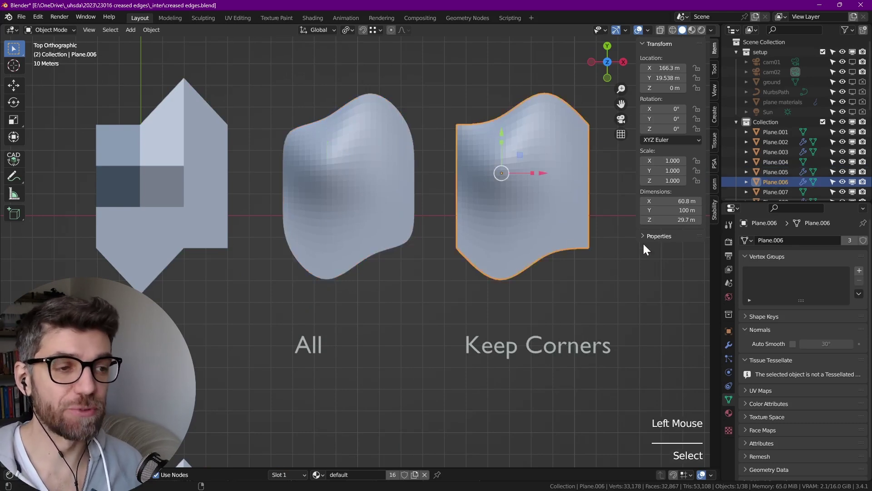
{"action": "left_click", "coordinate": [728, 344]}
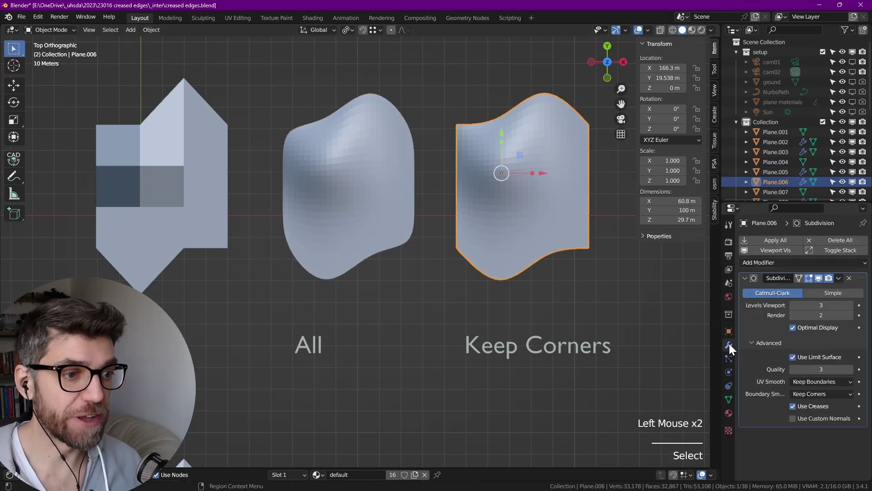
{"action": "left_click_drag", "start_coordinate": [757, 203], "coordinate": [758, 127]}
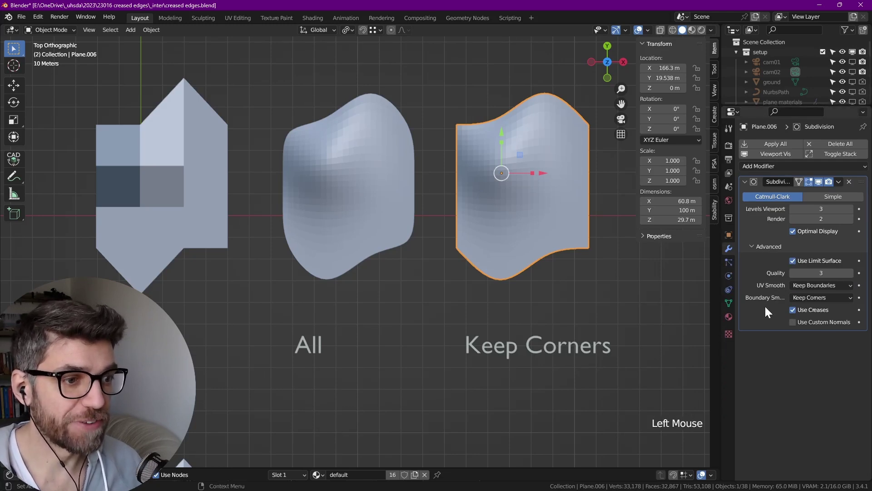
{"action": "left_click", "coordinate": [756, 247]}
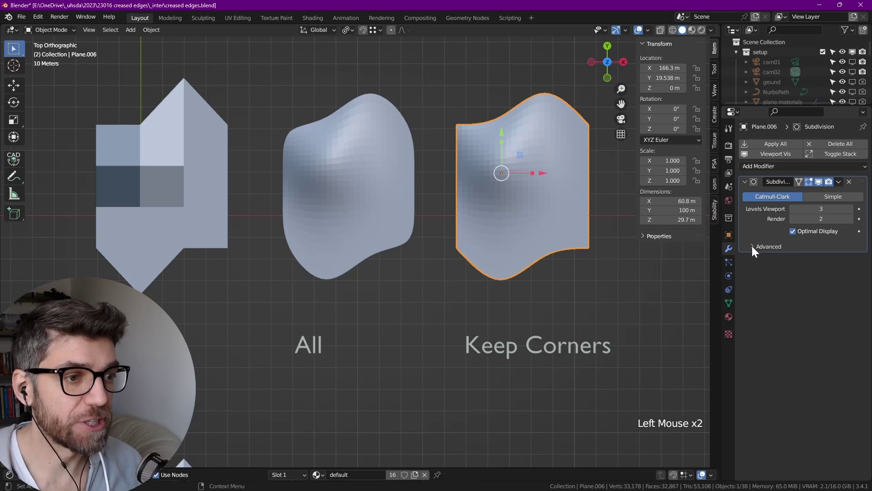
{"action": "left_click", "coordinate": [751, 247]}
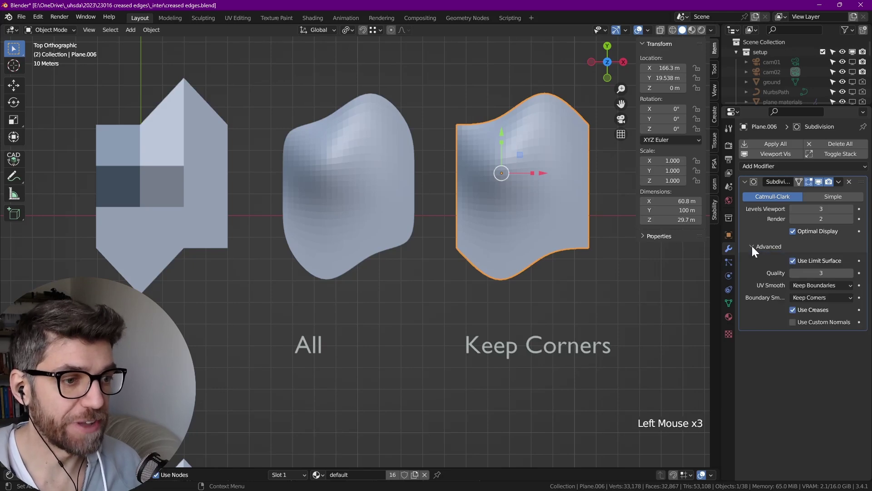
- Set the Subdivision modifier's Boundary Smooth to All for comparison and restore it to Keep Corners
{"action": "left_click", "coordinate": [792, 299]}
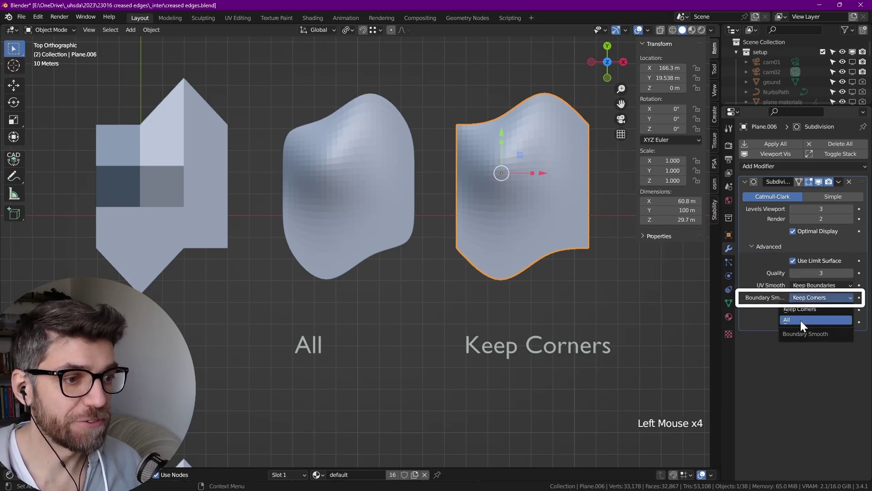
{"action": "left_click", "coordinate": [801, 320]}
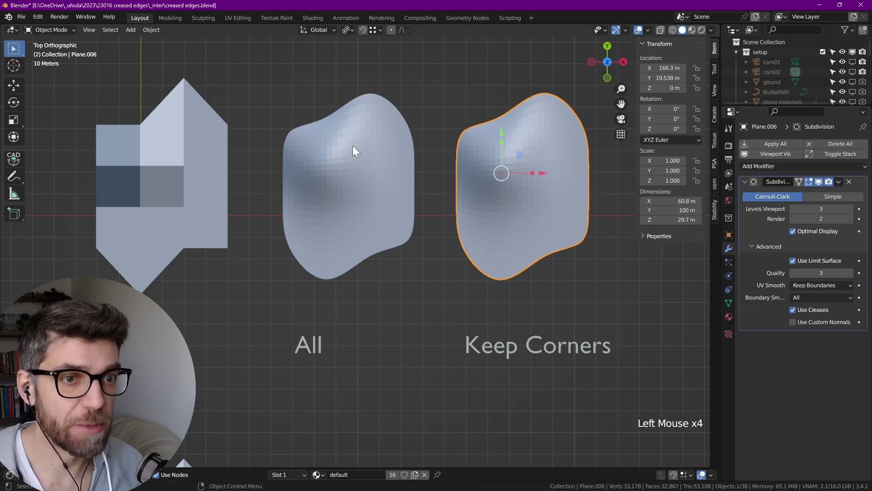
{"action": "left_click", "coordinate": [808, 297]}
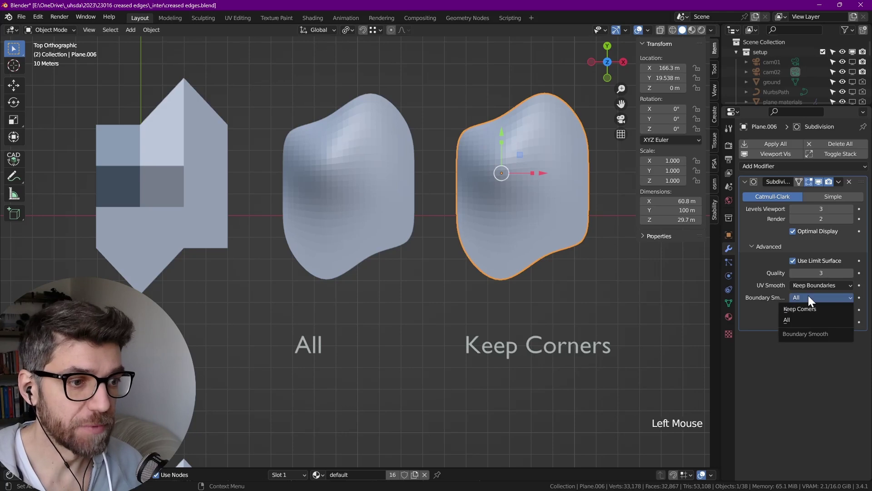
{"action": "left_click", "coordinate": [811, 309]}
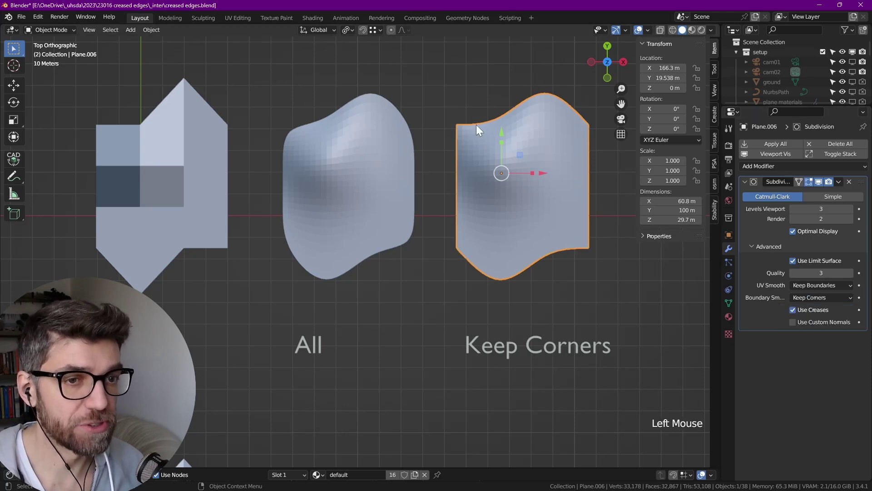
- Examine the extruded mesh in the "Extrusion No creases" row in Edit Mode and return to Object Mode
{"action": "scroll", "coordinate": [471, 166], "scroll_direction": "down", "scroll_amount": 1}
{"action": "middle_click_drag", "start_coordinate": [470, 165], "coordinate": [376, 251]}
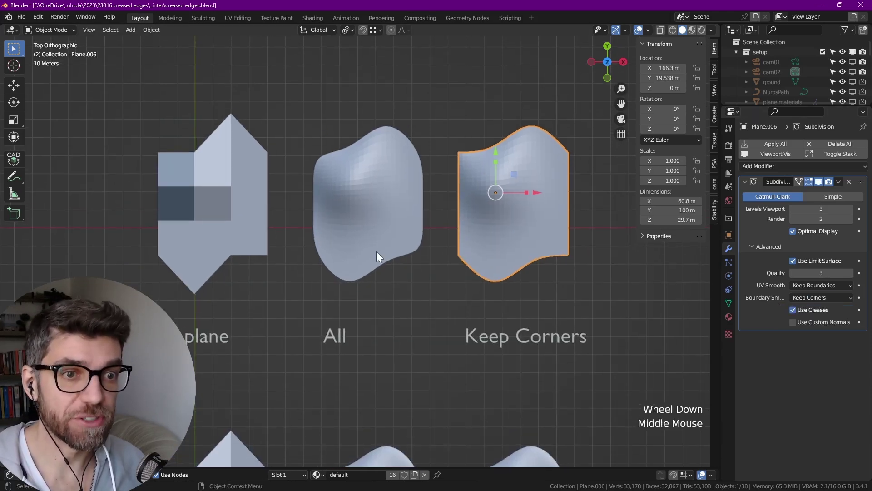
{"action": "scroll", "coordinate": [372, 218], "scroll_direction": "down", "scroll_amount": 2}
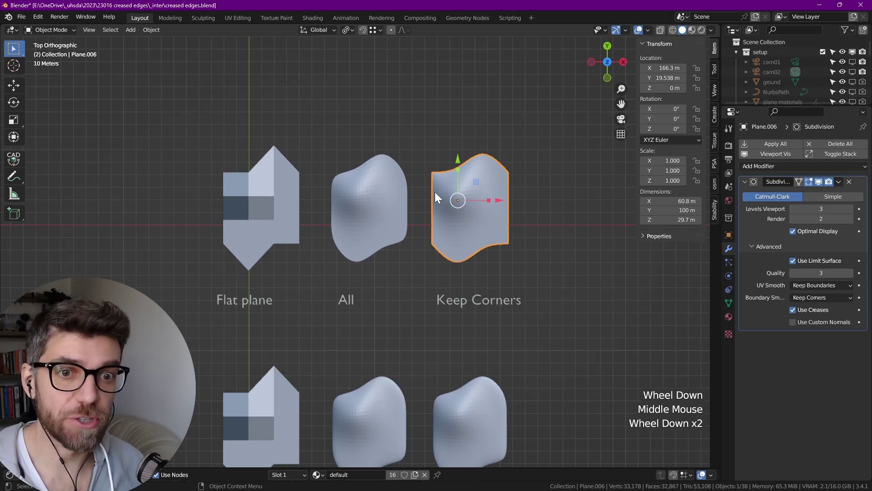
{"action": "middle_click_drag", "start_coordinate": [449, 301], "coordinate": [441, 240]}
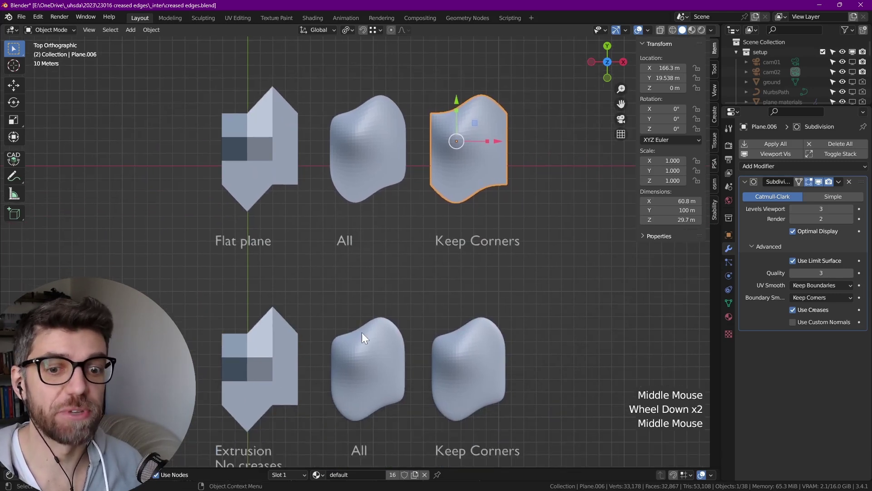
{"action": "middle_click_drag", "start_coordinate": [361, 336], "coordinate": [409, 224]}
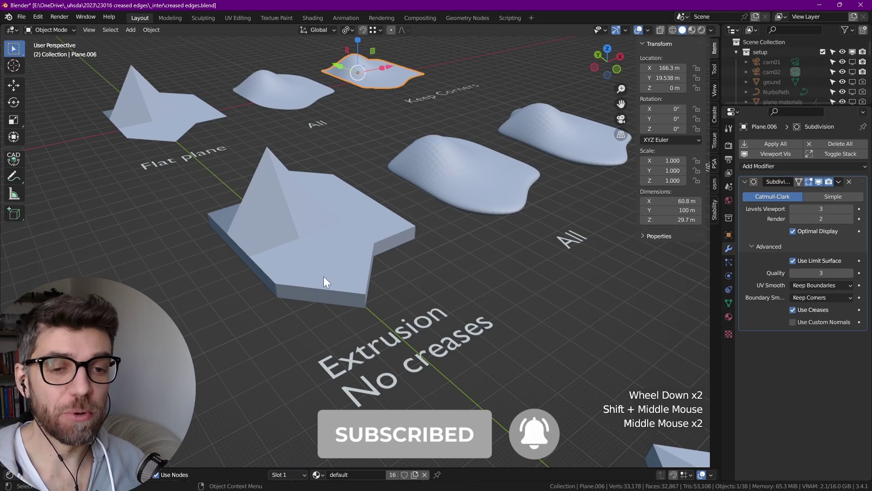
{"action": "left_click", "coordinate": [149, 112]}
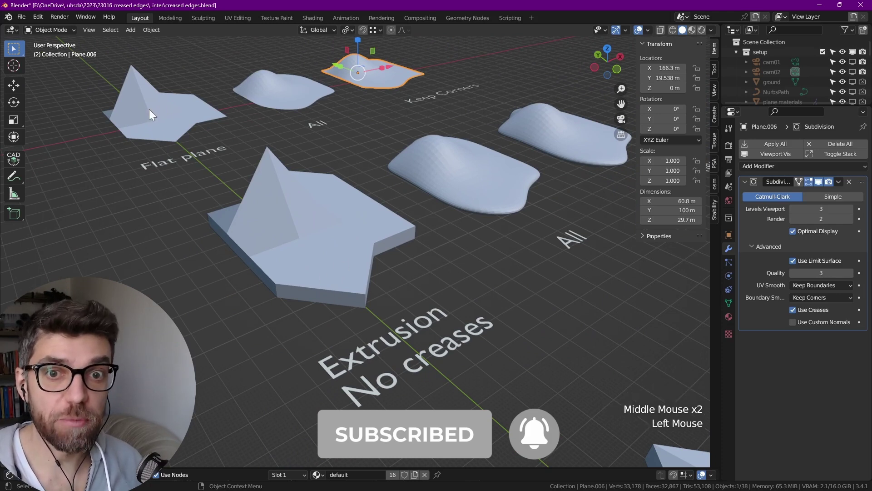
{"action": "left_click", "coordinate": [279, 232]}
{"action": "key", "text": "Tab"}
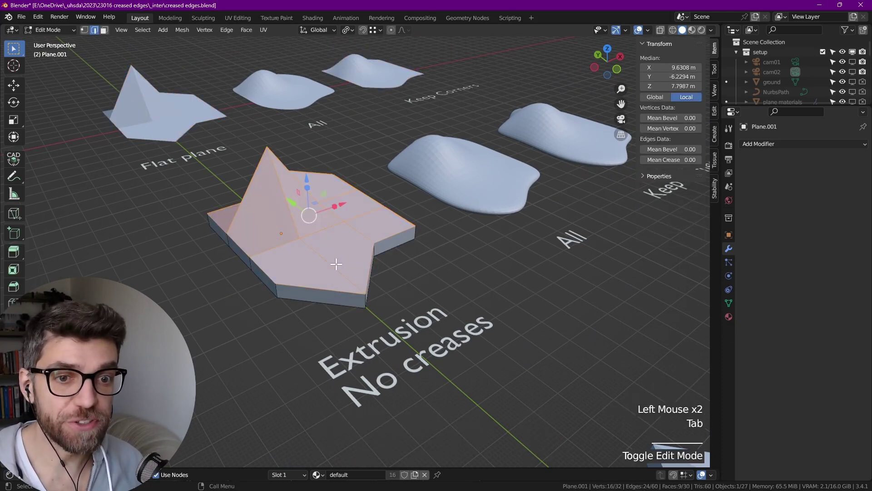
{"action": "scroll", "coordinate": [350, 232], "scroll_direction": "down", "scroll_amount": 1}
{"action": "key", "text": "Tab"}
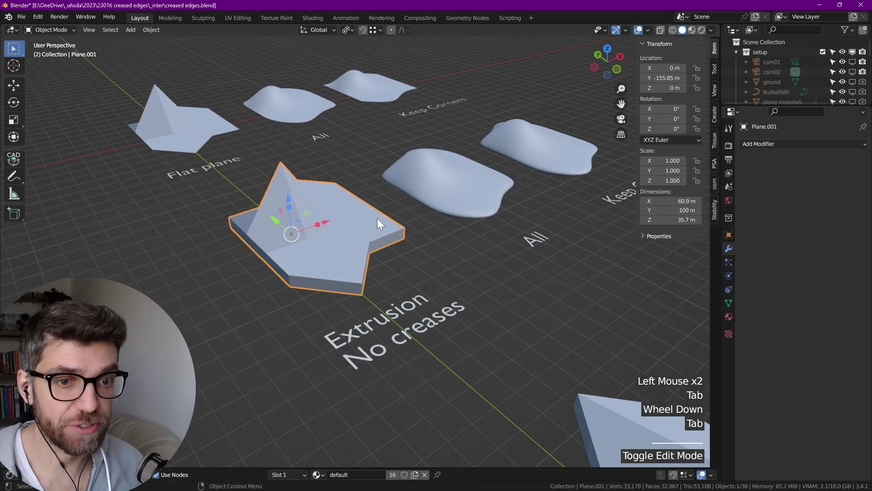
{"action": "middle_click_drag", "start_coordinate": [377, 218], "coordinate": [370, 238]}
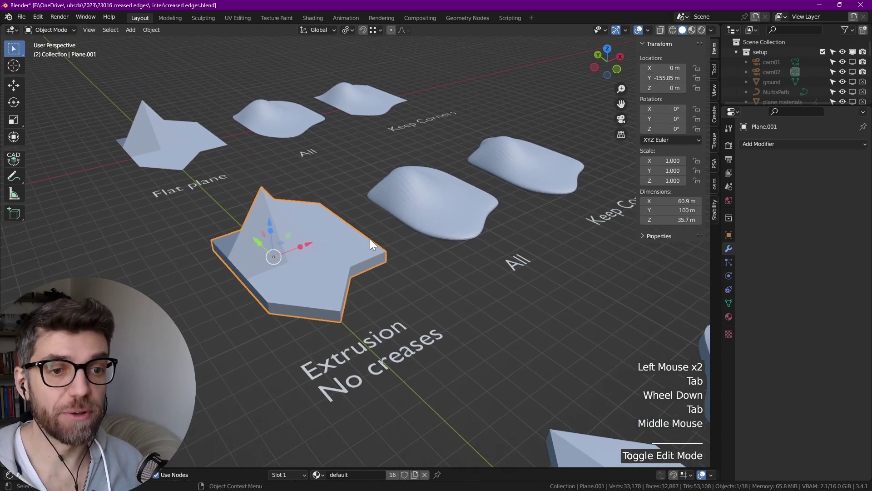
- Check the Subdivision modifier on the "All" and "Keep Corners" copies of the extrusion without creases
{"action": "left_click", "coordinate": [452, 217]}
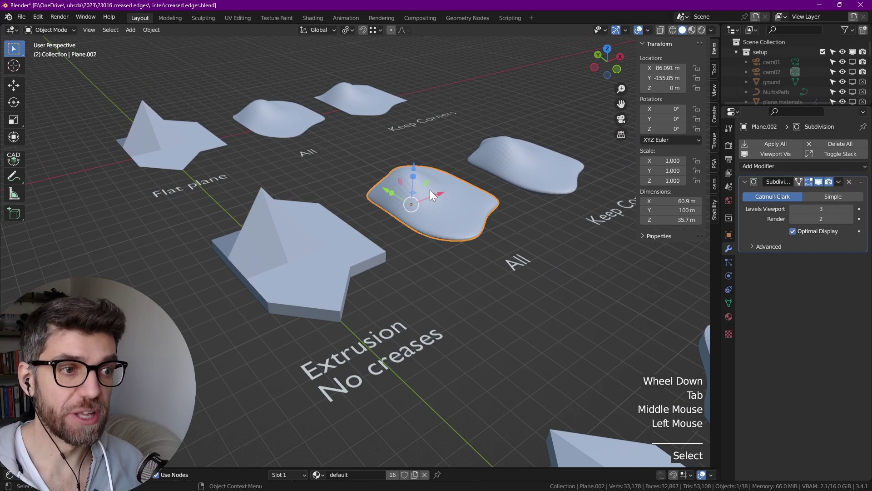
{"action": "middle_click", "coordinate": [472, 198]}
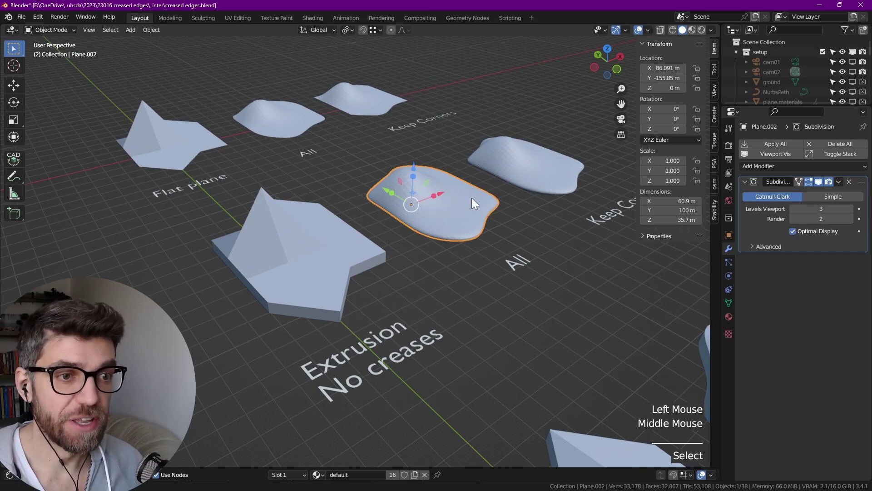
{"action": "mouse_move", "coordinate": [472, 198]}
{"action": "middle_mouse_down"}
{"action": "mouse_move", "coordinate": [375, 241]}
{"action": "mouse_move", "coordinate": [467, 203]}
{"action": "middle_mouse_up"}
{"action": "left_click", "coordinate": [467, 203]}
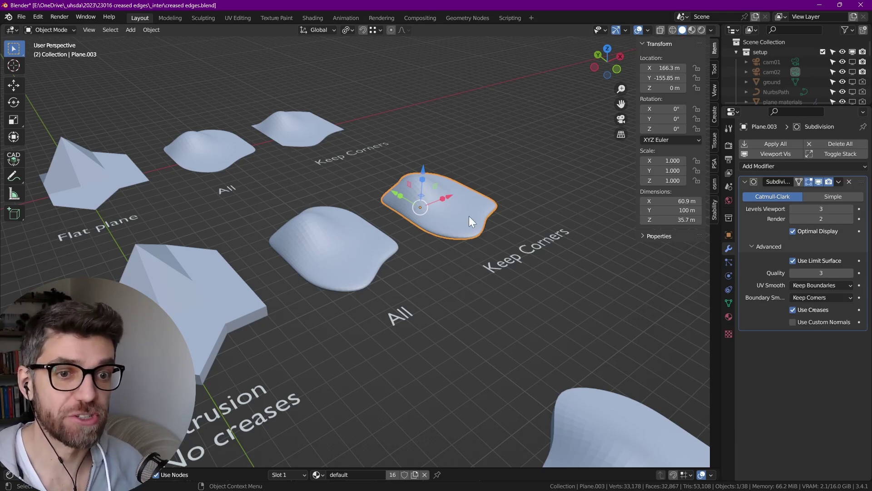
- Open the base mesh of the "Crease horizontal edges" row in Edit Mode with nothing selected
{"action": "middle_click_drag", "start_coordinate": [469, 216], "coordinate": [413, 77]}
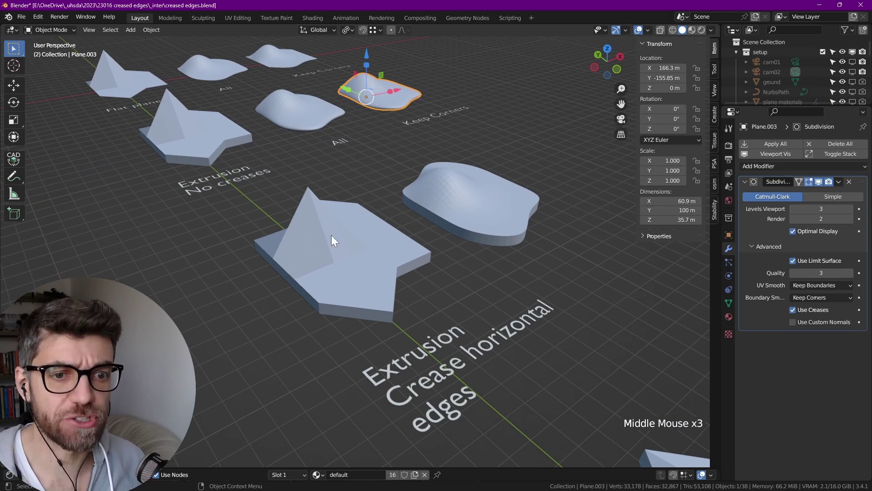
{"action": "left_click", "coordinate": [371, 294]}
{"action": "key", "text": "Tab"}
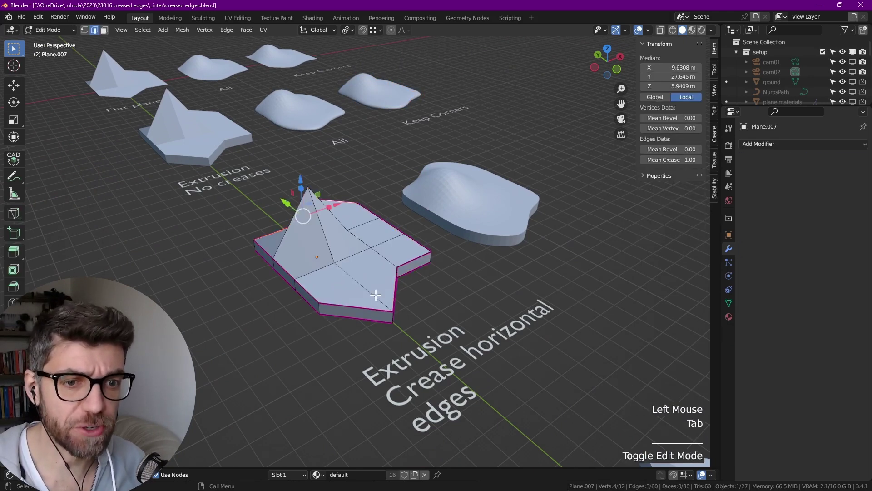
{"action": "key", "text": "alt+a"}
- Select the creased horizontal edges around the extruded mesh's upper and lower perimeter
{"action": "left_click", "coordinate": [308, 291], "text": "alt"}
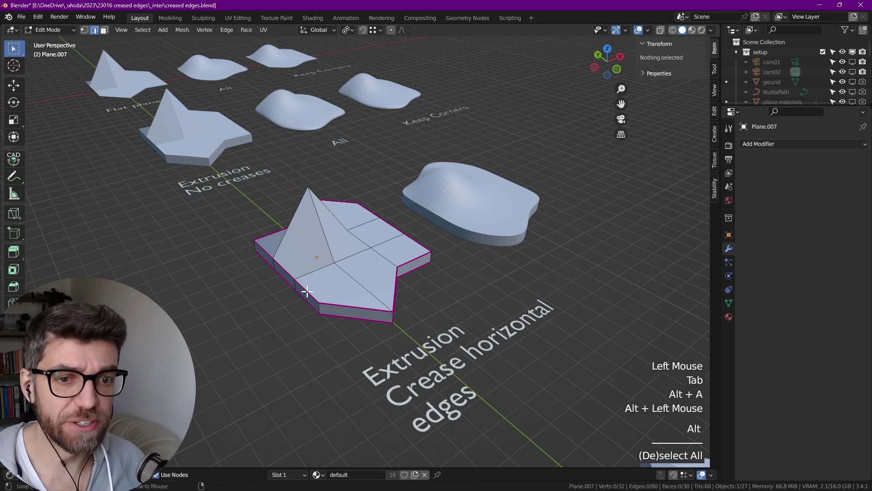
{"action": "left_click", "coordinate": [349, 316], "text": "alt+shift"}
{"action": "left_click", "coordinate": [349, 316], "text": "alt+shift"}
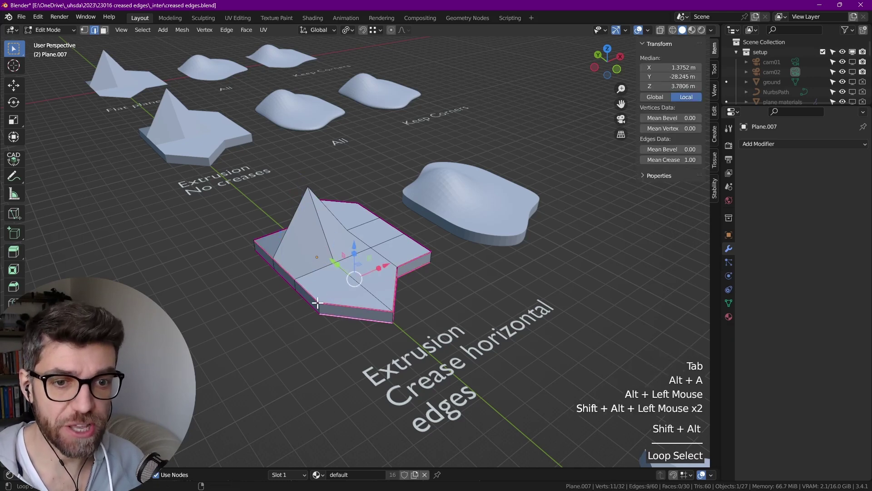
{"action": "left_click", "coordinate": [400, 260], "text": "alt+shift"}
{"action": "left_click", "coordinate": [409, 239], "text": "alt+shift"}
{"action": "left_click", "coordinate": [274, 233], "text": "alt+shift"}
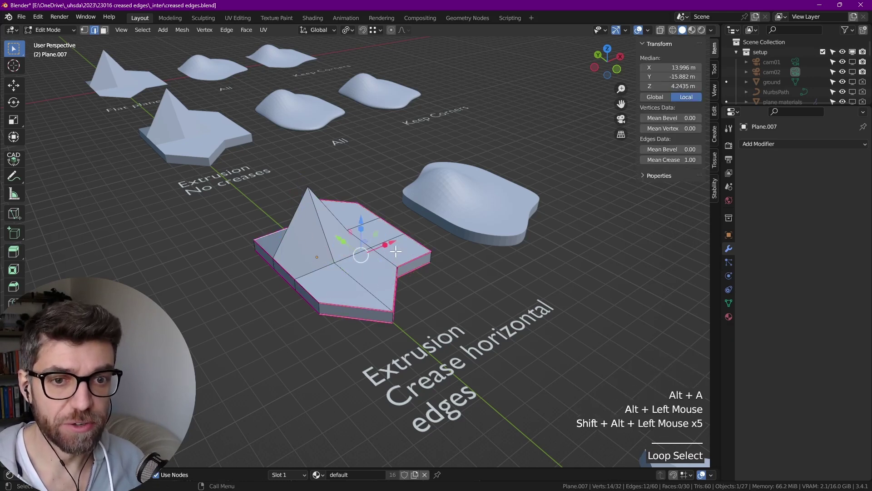
{"action": "middle_click_drag", "start_coordinate": [274, 233], "coordinate": [321, 234], "text": "shift"}
{"action": "left_click", "coordinate": [400, 275], "text": "alt+shift"}
{"action": "middle_click_drag", "start_coordinate": [400, 274], "coordinate": [438, 274], "text": "shift"}
{"action": "left_click", "coordinate": [468, 288], "text": "alt+shift"}
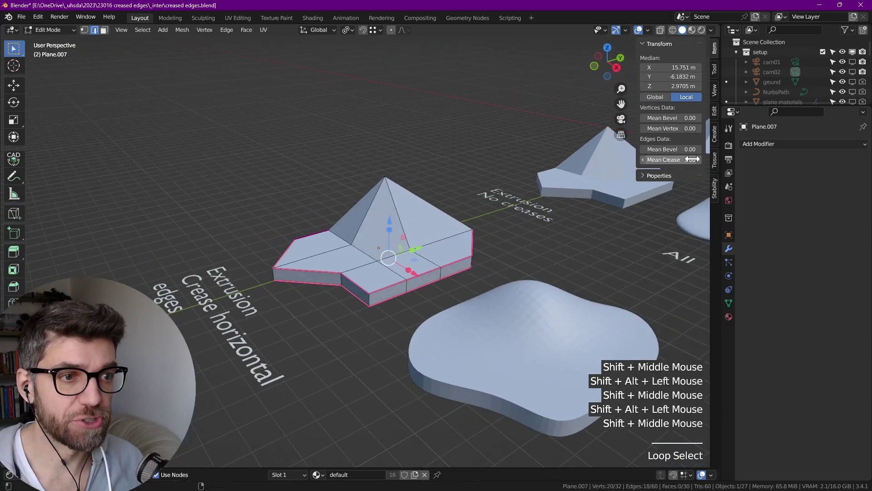
- Set the Mean Crease of the selected perimeter edges to 0.00 and back to 1.00, comparing the subdivided copy
{"action": "left_click_drag", "start_coordinate": [666, 161], "coordinate": [640, 161]}
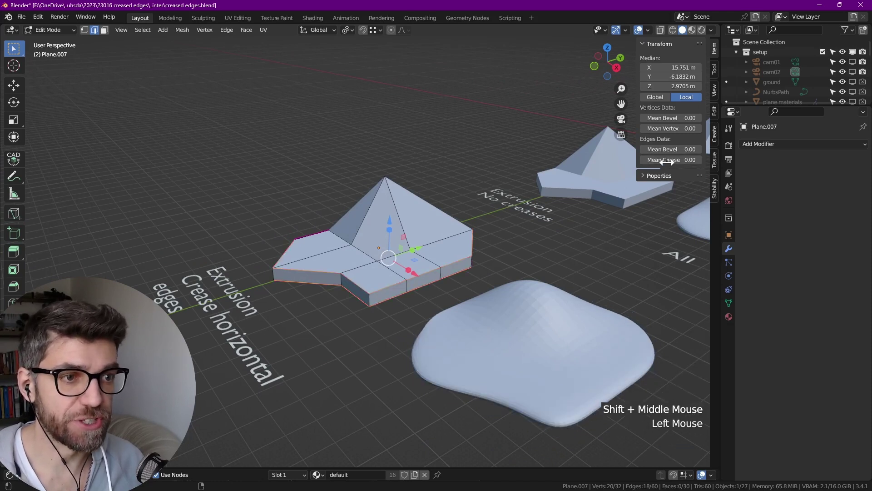
{"action": "middle_click_drag", "start_coordinate": [500, 321], "coordinate": [642, 210]}
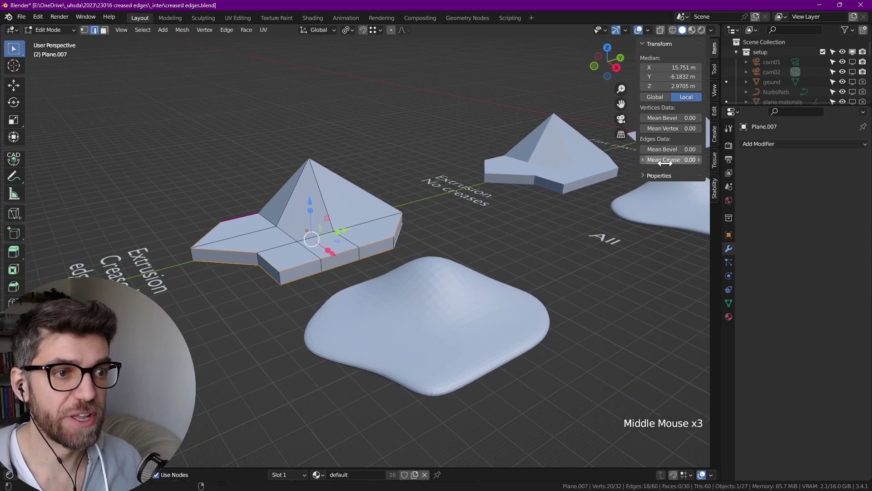
{"action": "left_click_drag", "start_coordinate": [664, 163], "coordinate": [698, 163]}
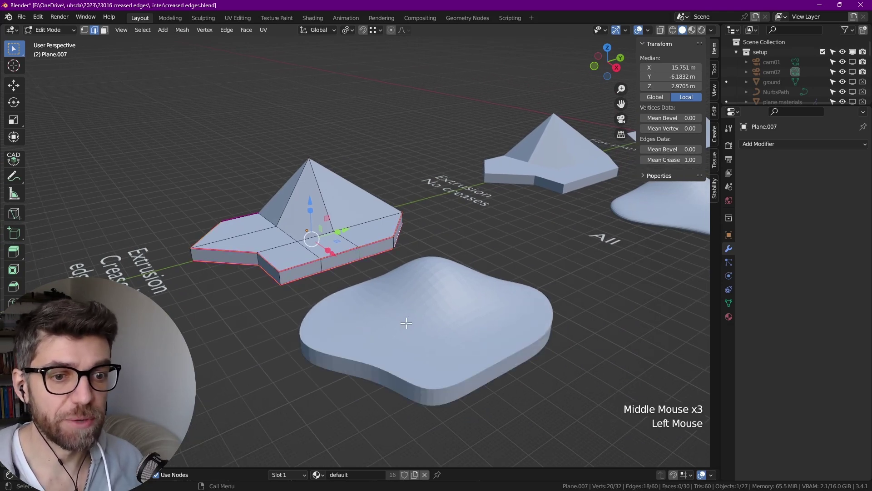
{"action": "scroll", "coordinate": [406, 323], "scroll_direction": "down", "scroll_amount": 1}
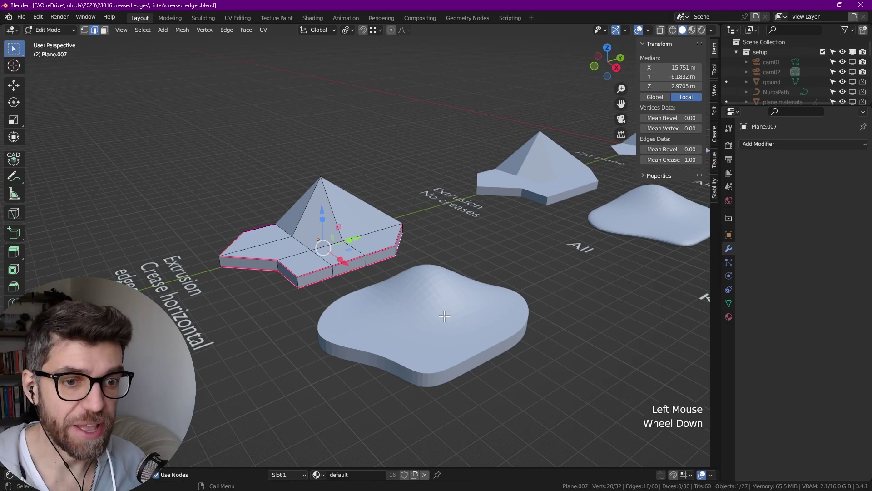
{"action": "scroll", "coordinate": [444, 316], "scroll_direction": "down", "scroll_amount": 1}
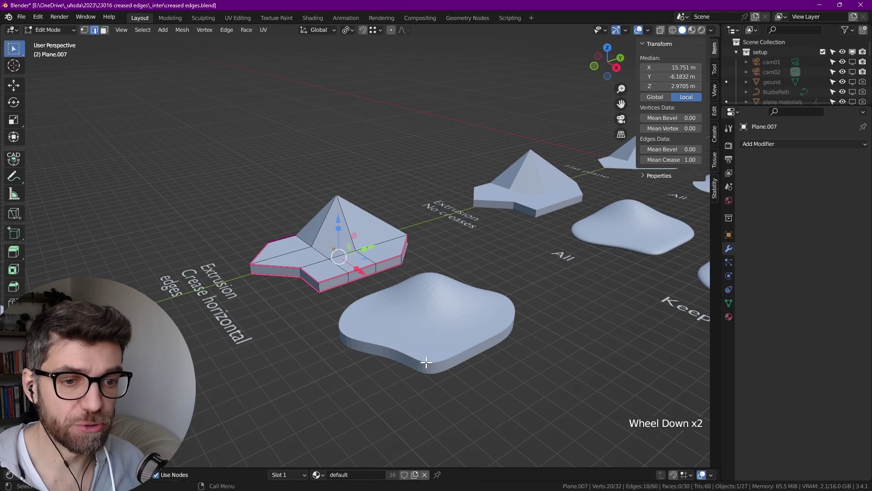
{"action": "scroll", "coordinate": [390, 286], "scroll_direction": "down", "scroll_amount": 2}
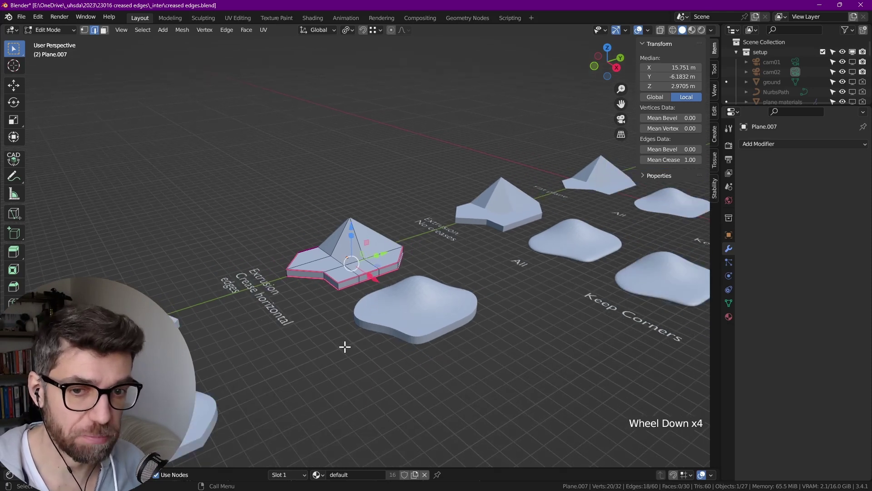
- Leave the base mesh's Edit Mode and examine the subdivided mesh of the first "Crease vertical edges" row in Edit Mode
{"action": "middle_click_drag", "start_coordinate": [345, 347], "coordinate": [375, 292]}
{"action": "middle_click_drag", "start_coordinate": [204, 344], "coordinate": [395, 241], "text": "shift"}
{"action": "key", "text": "Tab"}
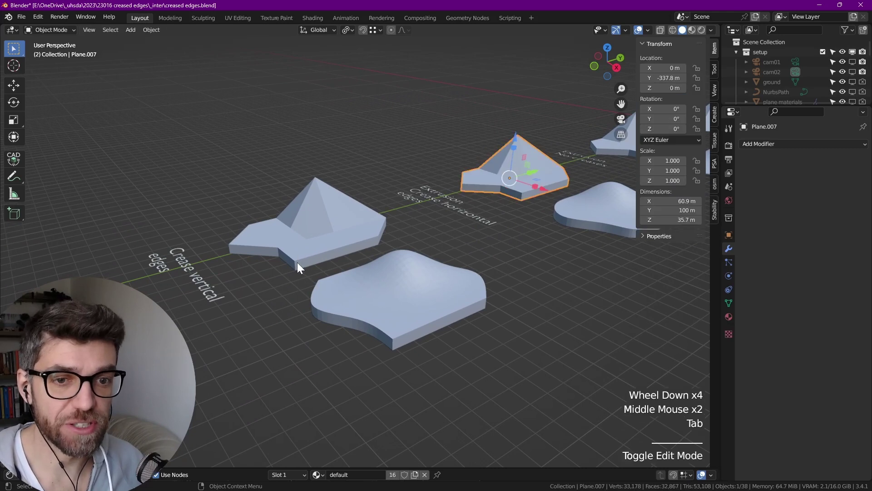
{"action": "scroll", "coordinate": [270, 220], "scroll_direction": "down", "scroll_amount": 1}
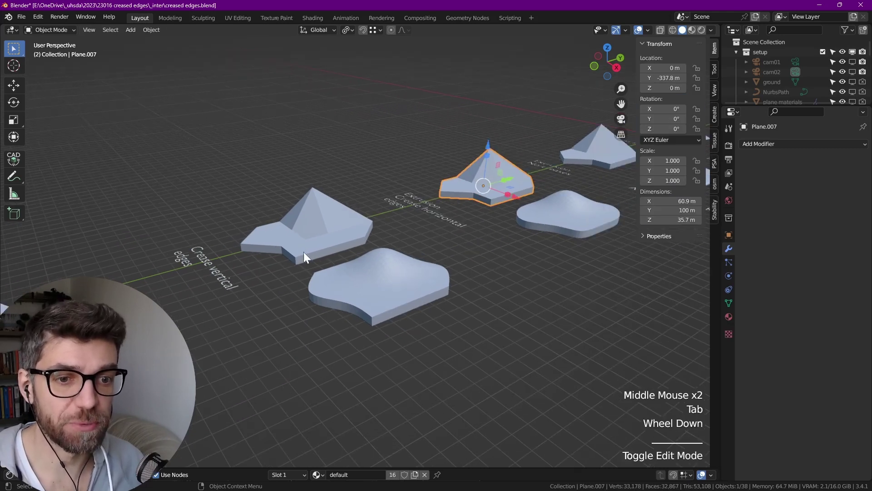
{"action": "left_click", "coordinate": [360, 277]}
{"action": "scroll", "coordinate": [374, 304], "scroll_direction": "up", "scroll_amount": 2}
{"action": "key", "text": "Tab"}
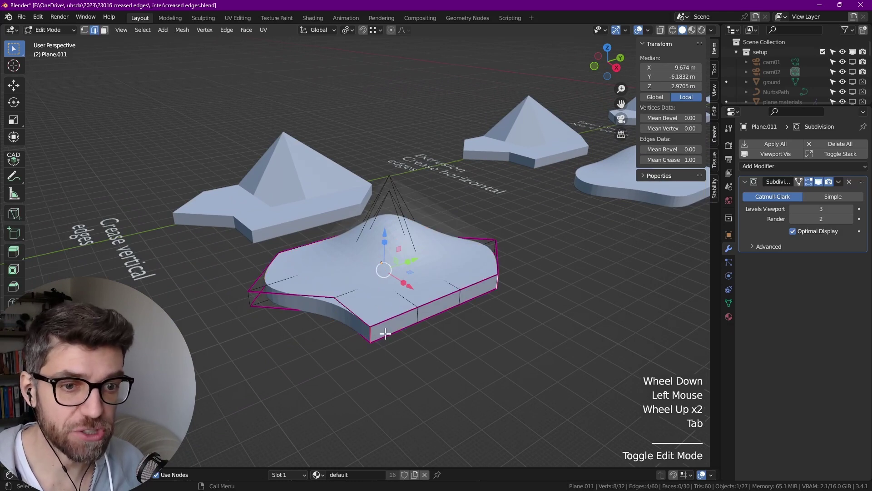
{"action": "scroll", "coordinate": [396, 304], "scroll_direction": "down", "scroll_amount": 2}
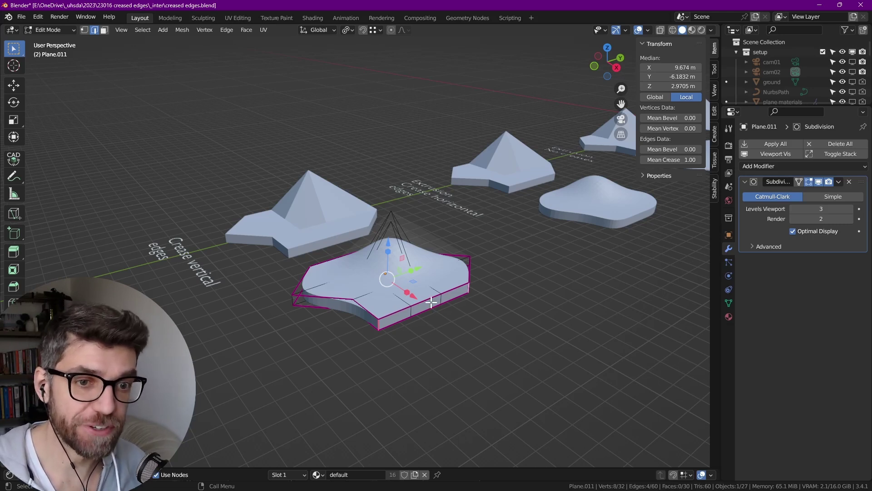
{"action": "scroll", "coordinate": [432, 302], "scroll_direction": "down", "scroll_amount": 1}
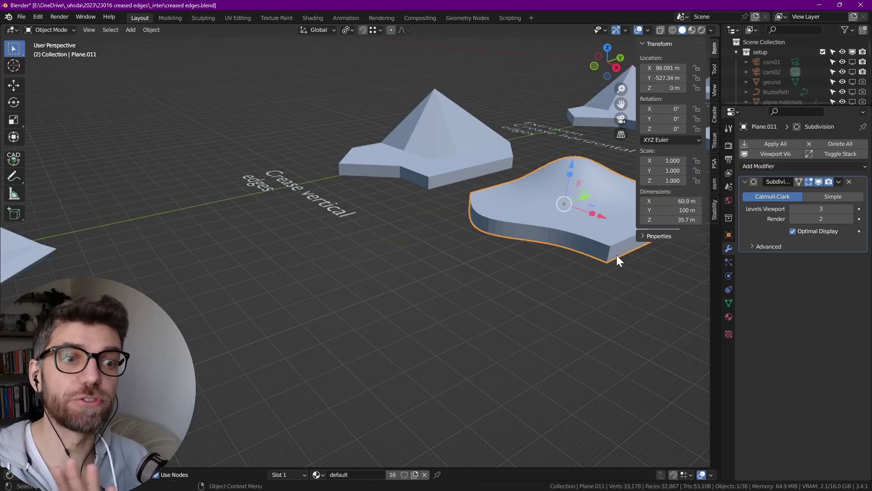
- Open the flared subdivided mesh of the second "Crease vertical edges" row in Edit Mode
{"action": "scroll", "coordinate": [547, 257], "scroll_direction": "down", "scroll_amount": 3}
{"action": "middle_click_drag", "start_coordinate": [446, 293], "coordinate": [525, 246]}
{"action": "scroll", "coordinate": [386, 299], "scroll_direction": "up", "scroll_amount": 1}
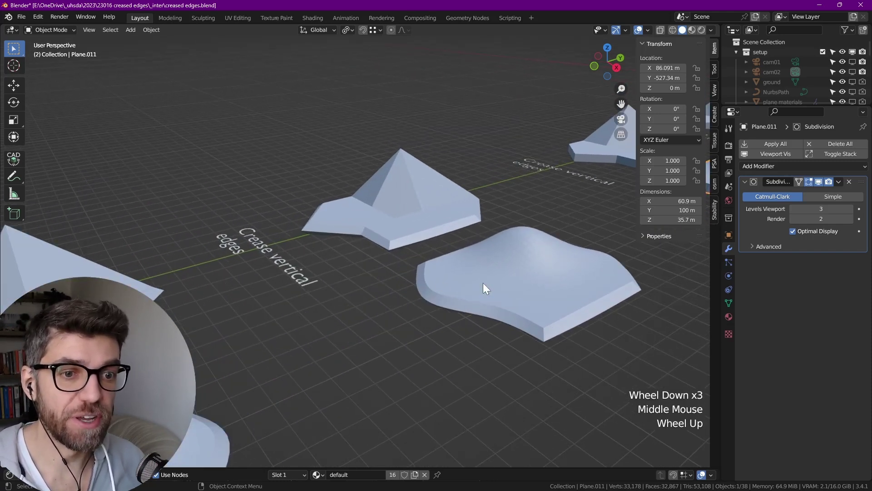
{"action": "scroll", "coordinate": [562, 347], "scroll_direction": "up", "scroll_amount": 2}
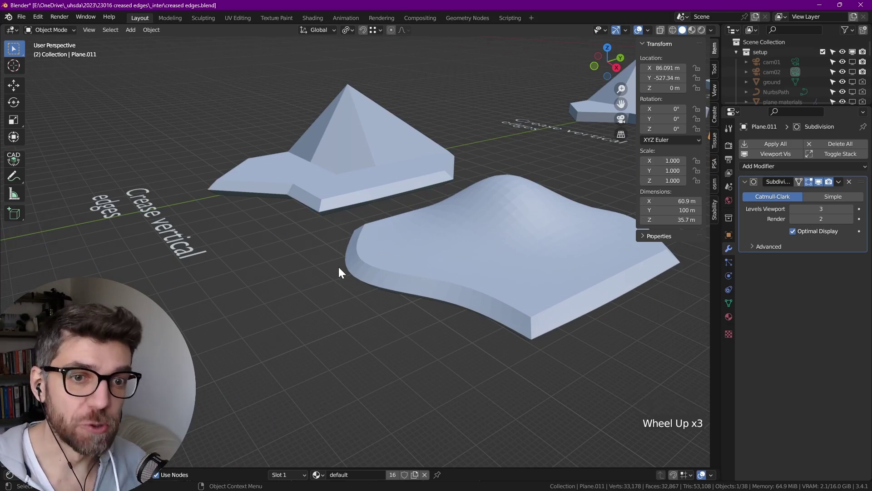
{"action": "left_click", "coordinate": [391, 253]}
{"action": "key", "text": "Tab"}
{"action": "scroll", "coordinate": [404, 286], "scroll_direction": "down", "scroll_amount": 2}
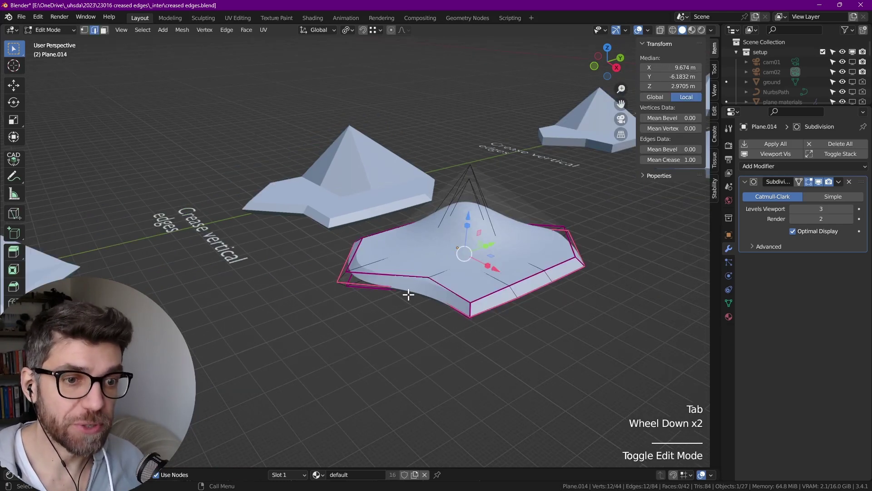
- Examine the creased perimeter and vertical corner edges of the flared mesh and return to Object Mode
{"action": "middle_click_drag", "start_coordinate": [467, 287], "coordinate": [361, 310]}
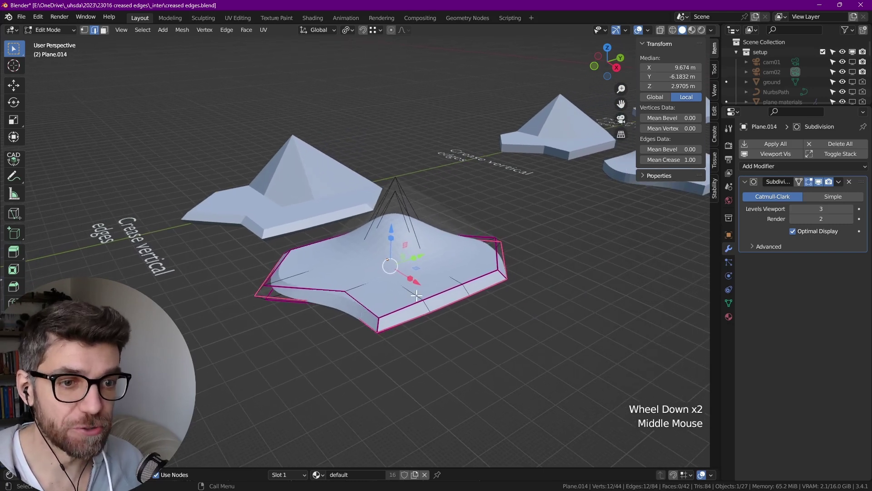
{"action": "middle_click_drag", "start_coordinate": [656, 195], "coordinate": [625, 201]}
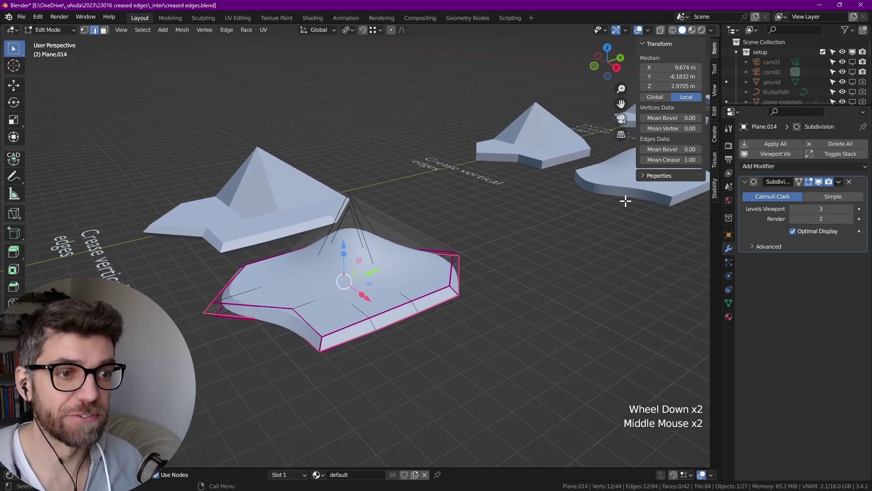
{"action": "middle_click_drag", "start_coordinate": [296, 298], "coordinate": [400, 213]}
{"action": "scroll", "coordinate": [475, 262], "scroll_direction": "up", "scroll_amount": 1}
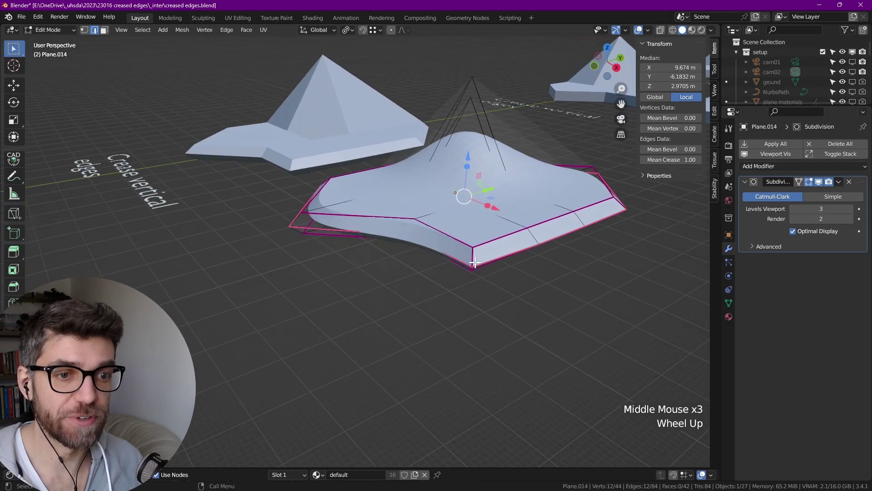
{"action": "scroll", "coordinate": [475, 263], "scroll_direction": "up", "scroll_amount": 3}
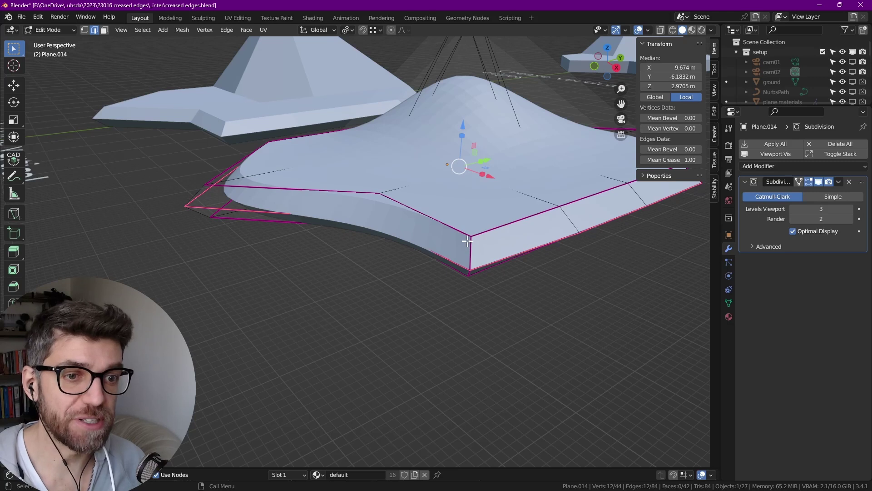
{"action": "scroll", "coordinate": [472, 250], "scroll_direction": "down", "scroll_amount": 5}
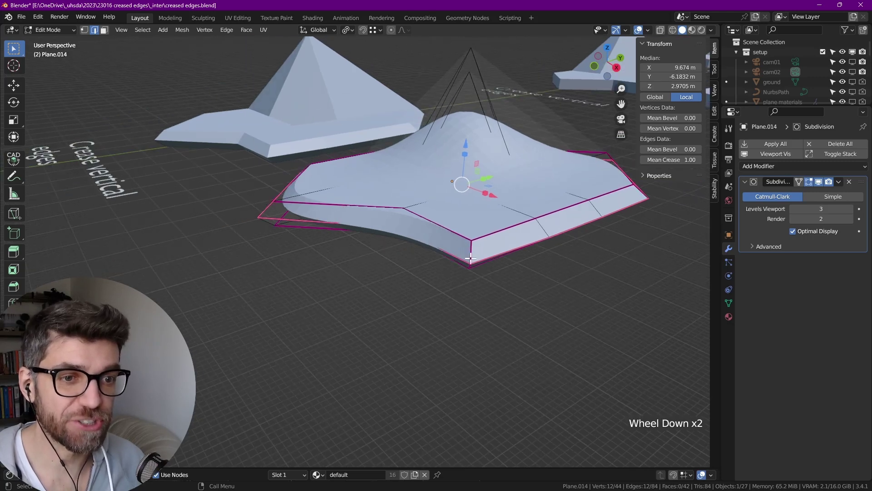
{"action": "scroll", "coordinate": [398, 256], "scroll_direction": "down", "scroll_amount": 1}
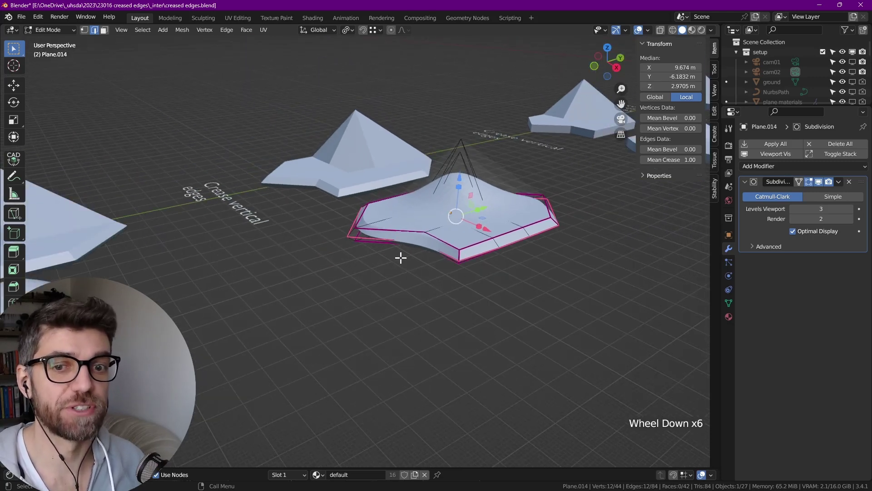
{"action": "middle_click", "coordinate": [454, 244]}
{"action": "key", "text": "Tab"}
{"action": "scroll", "coordinate": [373, 255], "scroll_direction": "down", "scroll_amount": 2}
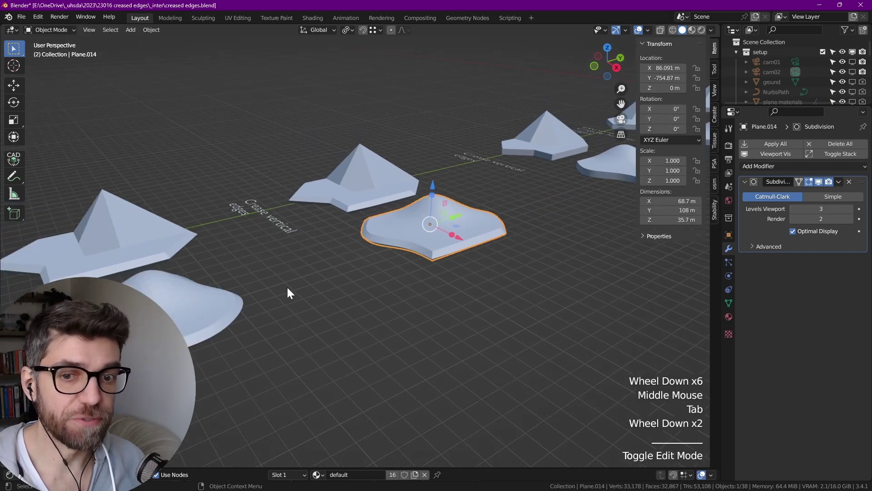
{"action": "middle_click_drag", "start_coordinate": [287, 287], "coordinate": [320, 277]}
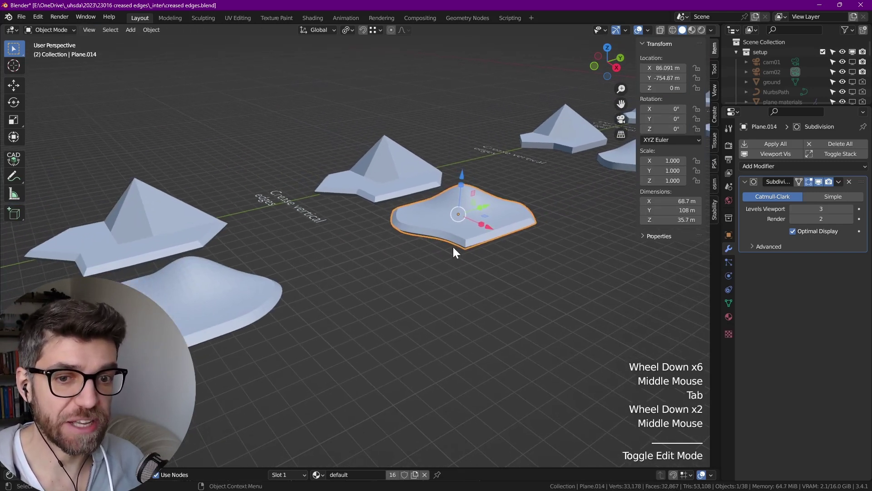
- Inspect the vertical corner edges of the flared, rounded mesh in the third "Crease vertical edges" row in Edit Mode
{"action": "middle_click_drag", "start_coordinate": [291, 330], "coordinate": [366, 280]}
{"action": "left_click", "coordinate": [366, 280]}
{"action": "key", "text": "Tab"}
{"action": "scroll", "coordinate": [359, 279], "scroll_direction": "up", "scroll_amount": 4}
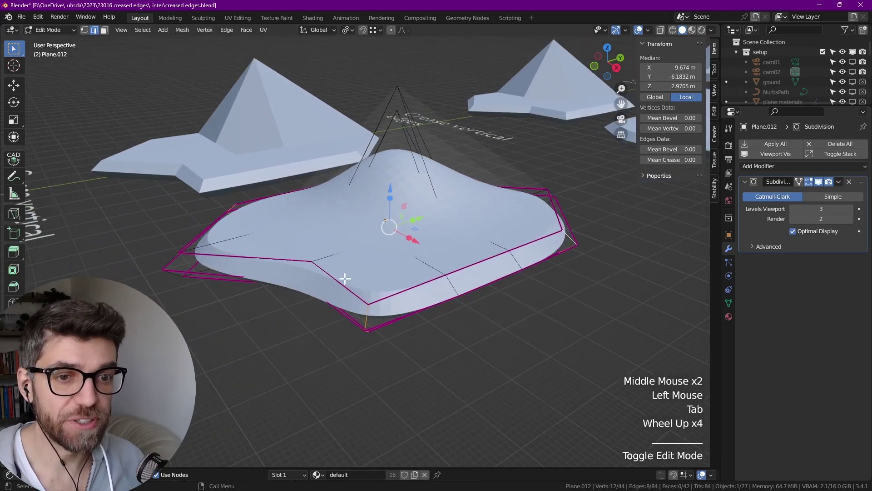
{"action": "scroll", "coordinate": [346, 277], "scroll_direction": "down", "scroll_amount": 1}
{"action": "middle_click_drag", "start_coordinate": [324, 283], "coordinate": [176, 255], "text": "shift"}
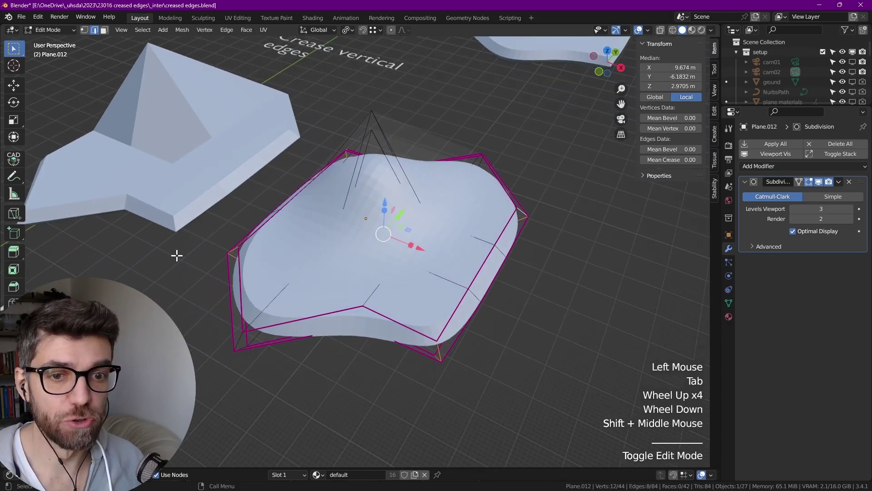
{"action": "scroll", "coordinate": [295, 250], "scroll_direction": "down", "scroll_amount": 3}
{"action": "middle_click_drag", "start_coordinate": [305, 251], "coordinate": [277, 210]}
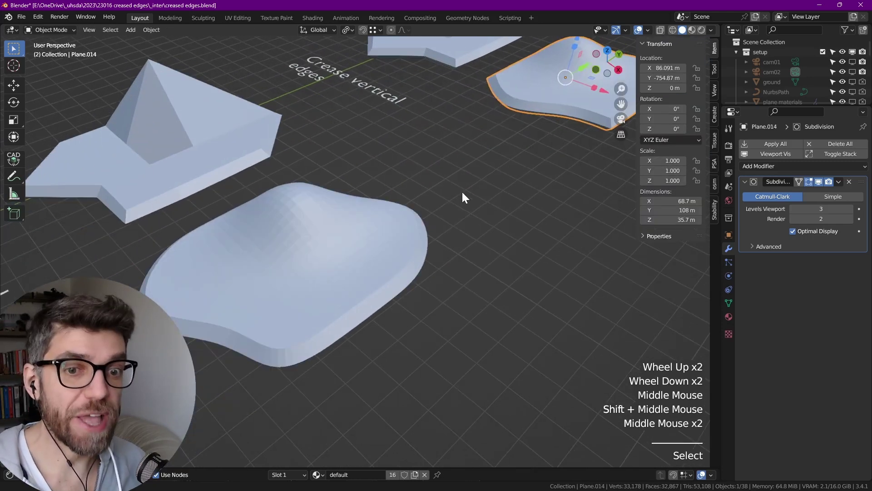
- Compare the sharp and rounded flared meshes in Object Mode, selecting the rounded one beside the "Add loop cuts" row
{"action": "middle_click_drag", "start_coordinate": [461, 190], "coordinate": [588, 154]}
{"action": "middle_click_drag", "start_coordinate": [348, 325], "coordinate": [415, 295]}
{"action": "left_click", "coordinate": [287, 327]}
{"action": "scroll", "coordinate": [300, 309], "scroll_direction": "down", "scroll_amount": 3}
{"action": "scroll", "coordinate": [462, 224], "scroll_direction": "down", "scroll_amount": 2}
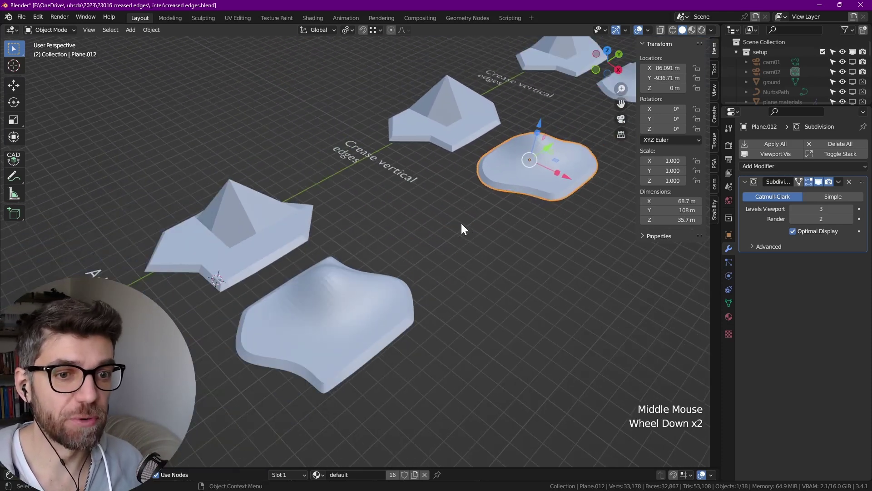
- Examine the loop cuts on the subdivided mesh of the "Add loop cuts" row in Edit Mode and return to Object Mode
{"action": "middle_click_drag", "start_coordinate": [317, 385], "coordinate": [338, 314]}
{"action": "key", "text": "Tab"}
{"action": "left_click", "coordinate": [345, 314]}
{"action": "key", "text": "Tab"}
{"action": "scroll", "coordinate": [347, 313], "scroll_direction": "up", "scroll_amount": 3}
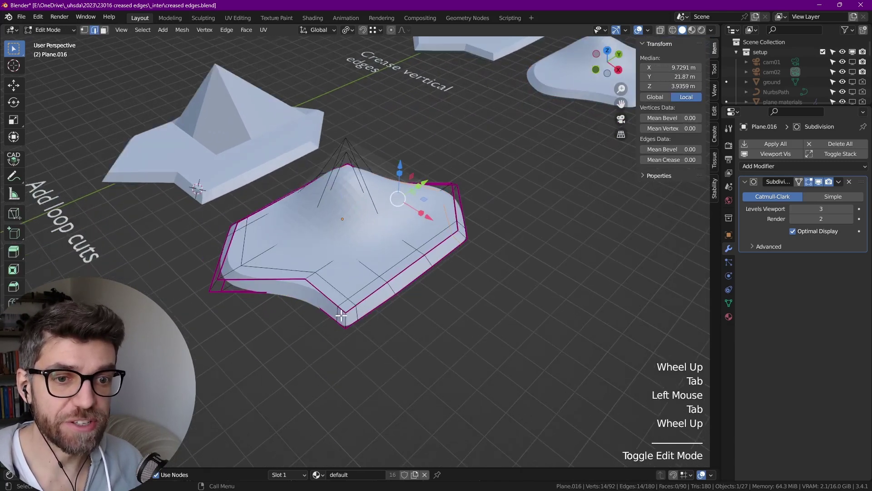
{"action": "scroll", "coordinate": [379, 265], "scroll_direction": "down", "scroll_amount": 3}
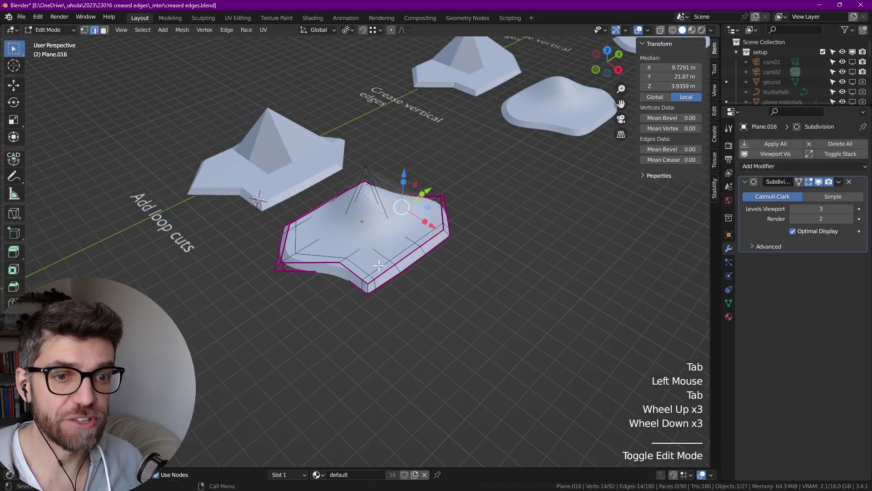
{"action": "scroll", "coordinate": [372, 255], "scroll_direction": "down", "scroll_amount": 2}
{"action": "key", "text": "Tab"}
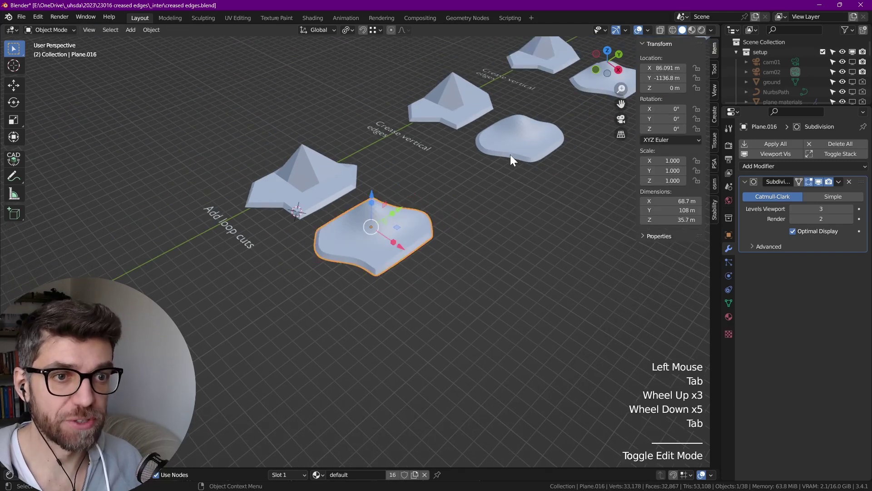
- Duplicate the rounded flared mesh of the third "Crease vertical edges" row along X, placing it at about X 185 m
{"action": "left_click", "coordinate": [513, 145]}
{"action": "middle_click_drag", "start_coordinate": [513, 145], "coordinate": [360, 215]}
{"action": "scroll", "coordinate": [360, 215], "scroll_direction": "up", "scroll_amount": 4}
{"action": "scroll", "coordinate": [350, 199], "scroll_direction": "down", "scroll_amount": 2}
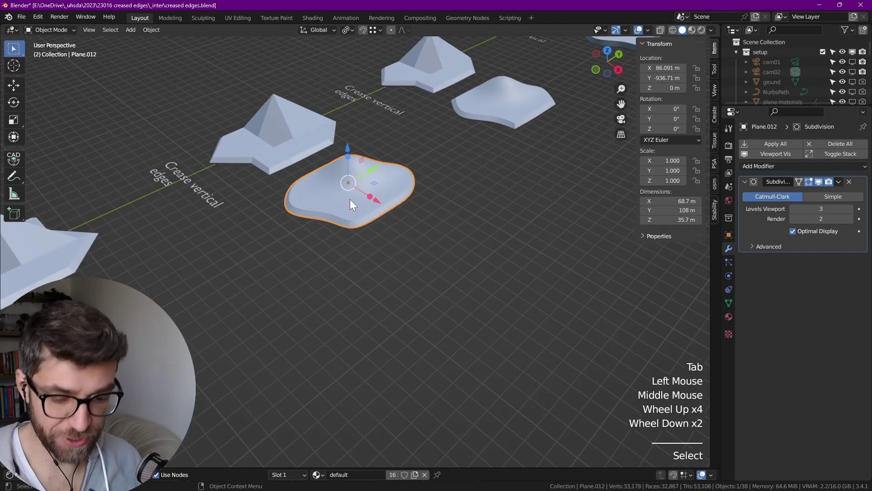
{"action": "key", "text": "shift+d"}
{"action": "key", "text": "x"}
{"action": "left_click", "coordinate": [451, 248]}
- Add two loop cuts to the duplicate in Edit Mode, sliding them close to its positive-X and negative-Y perimeter sides
{"action": "key", "text": "Tab"}
{"action": "scroll", "coordinate": [463, 313], "scroll_direction": "up", "scroll_amount": 2}
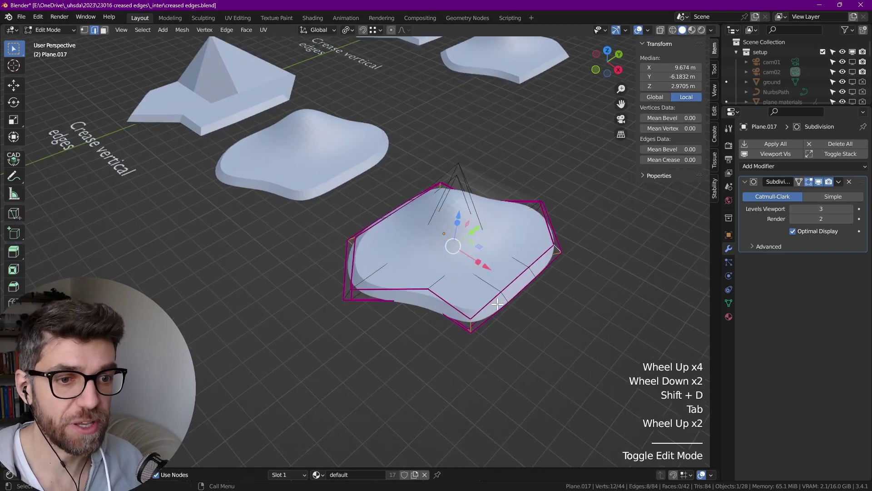
{"action": "key", "text": "ctrl+r"}
{"action": "left_click", "coordinate": [464, 309]}
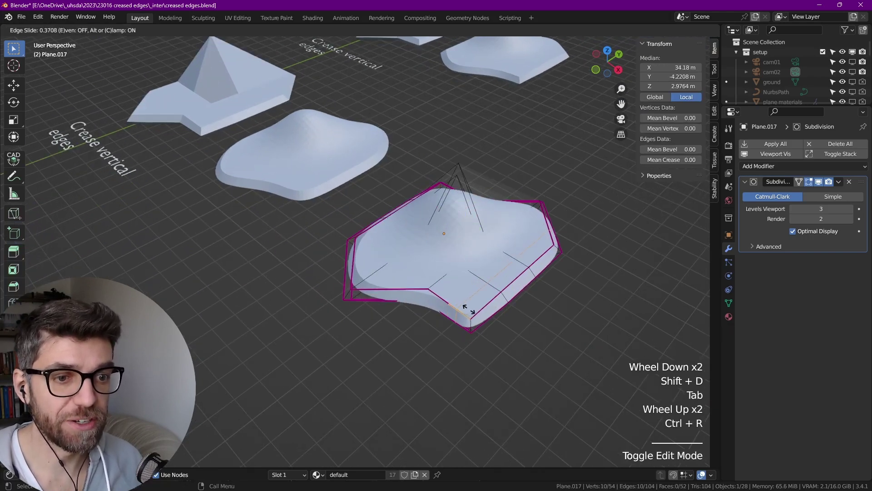
{"action": "left_click", "coordinate": [476, 311]}
{"action": "scroll", "coordinate": [475, 311], "scroll_direction": "up", "scroll_amount": 1}
{"action": "key", "text": "ctrl+r"}
{"action": "left_click", "coordinate": [474, 318]}
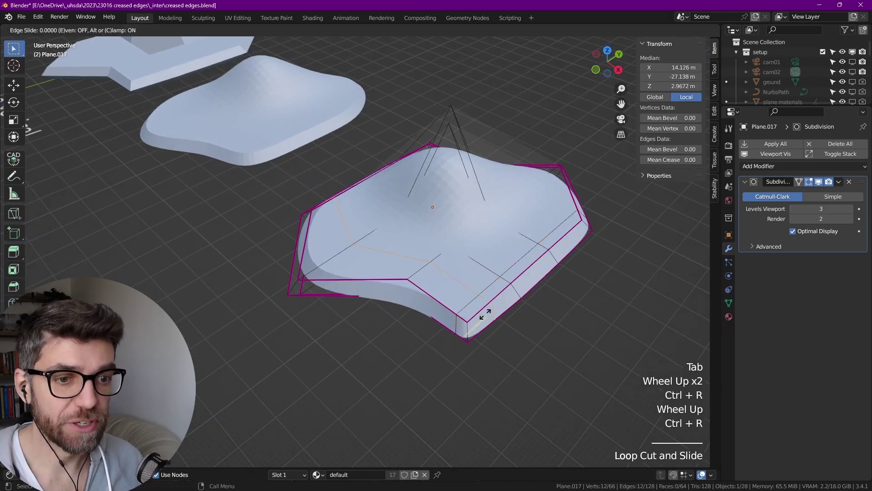
{"action": "left_click", "coordinate": [458, 324]}
- Add two more loop cuts to the duplicate, close to its negative-X and positive-Y perimeter sides
{"action": "middle_click_drag", "start_coordinate": [262, 268], "coordinate": [541, 277]}
{"action": "key", "text": "ctrl+r"}
{"action": "left_click", "coordinate": [433, 252]}
{"action": "left_click", "coordinate": [418, 228]}
{"action": "scroll", "coordinate": [419, 228], "scroll_direction": "down", "scroll_amount": 1}
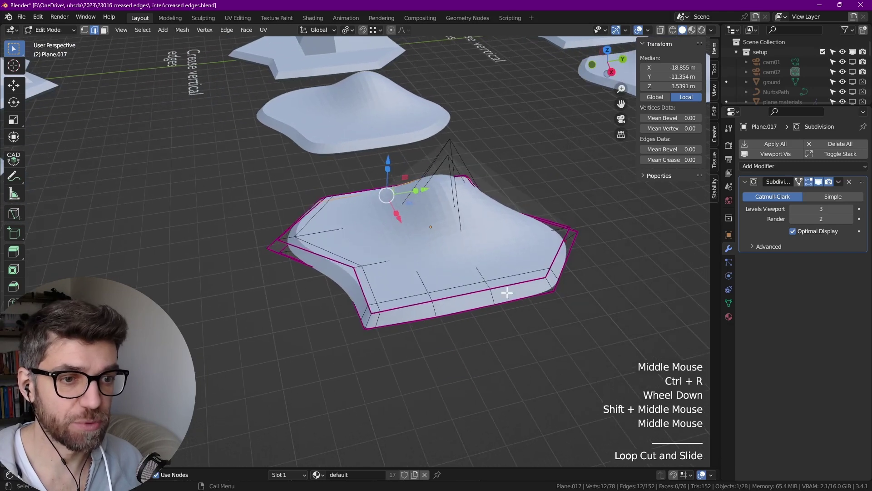
{"action": "key", "text": "ctrl+r"}
{"action": "left_click", "coordinate": [540, 281]}
{"action": "left_click", "coordinate": [544, 281]}
{"action": "scroll", "coordinate": [544, 280], "scroll_direction": "down", "scroll_amount": 2}
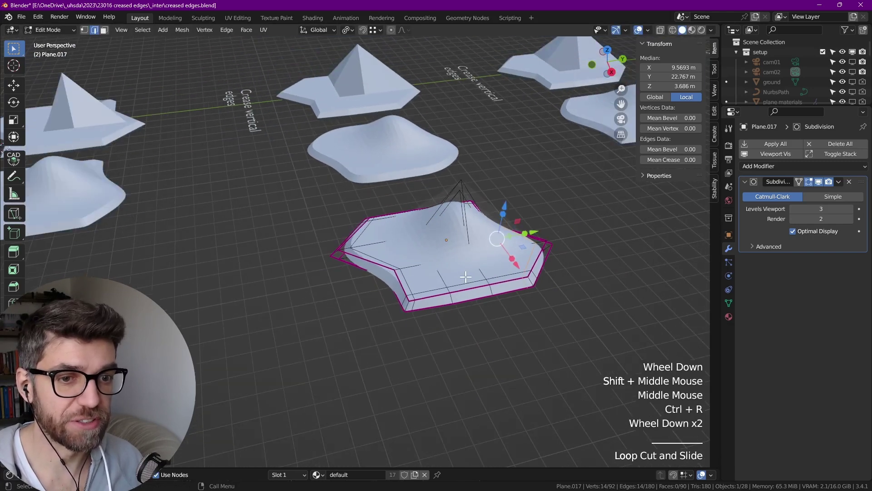
- Return to Object Mode and inspect the corners of the loop-cut duplicate
{"action": "key", "text": "Tab"}
{"action": "middle_click_drag", "start_coordinate": [380, 291], "coordinate": [426, 276], "text": "shift"}
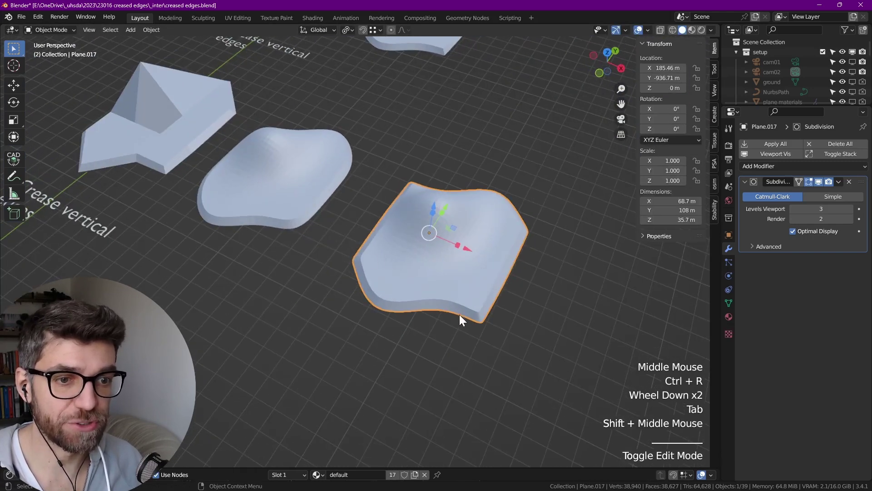
{"action": "scroll", "coordinate": [459, 315], "scroll_direction": "up", "scroll_amount": 2}
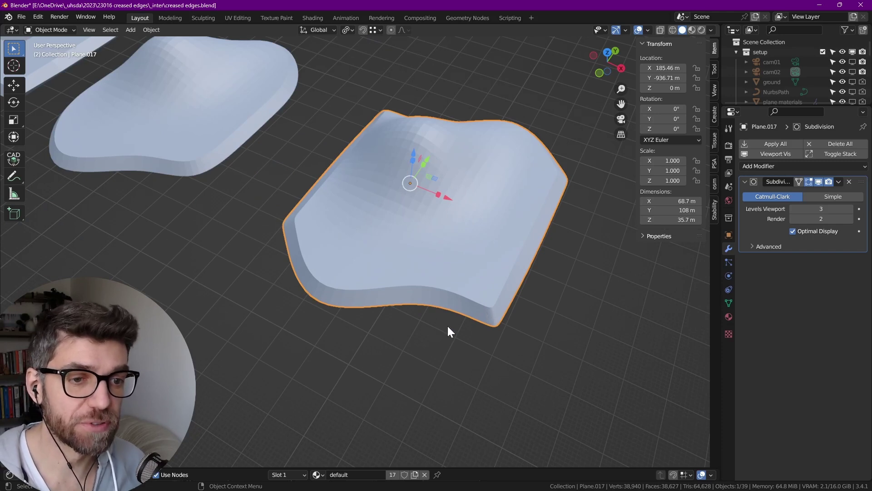
{"action": "scroll", "coordinate": [443, 318], "scroll_direction": "down", "scroll_amount": 4}
{"action": "middle_click_drag", "start_coordinate": [413, 117], "coordinate": [381, 266]}
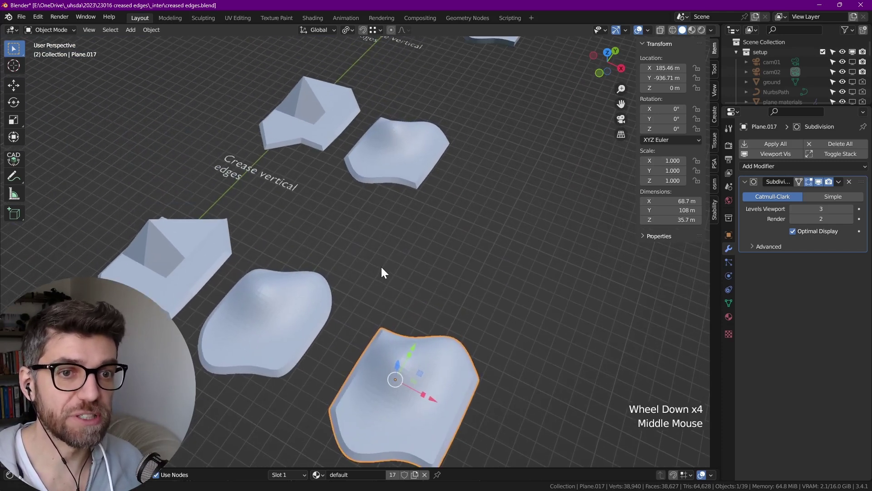
- Select the flared mesh with creased vertical edges in the second "Crease vertical edges" row and compare it with the loop-cut duplicate
{"action": "scroll", "coordinate": [386, 192], "scroll_direction": "up", "scroll_amount": 5}
{"action": "scroll", "coordinate": [378, 191], "scroll_direction": "down", "scroll_amount": 2}
{"action": "middle_click_drag", "start_coordinate": [377, 191], "coordinate": [431, 342], "text": "shift"}
{"action": "left_click", "coordinate": [405, 157]}
{"action": "scroll", "coordinate": [412, 168], "scroll_direction": "down", "scroll_amount": 3}
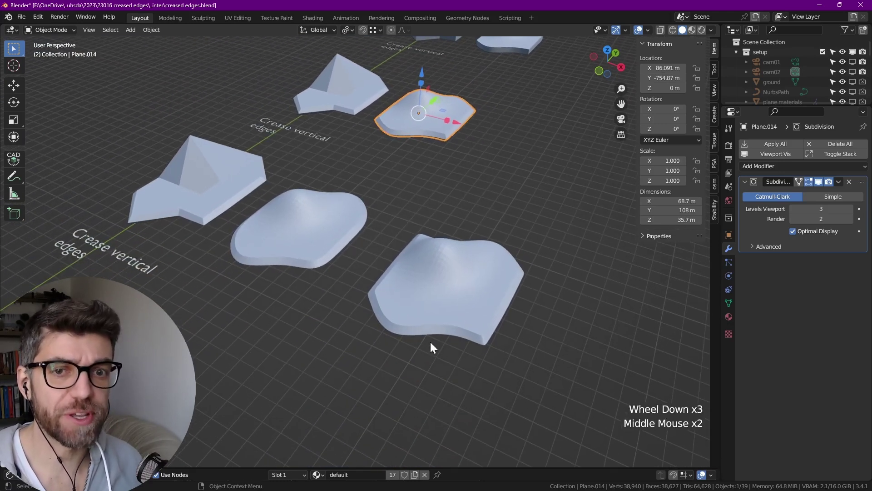